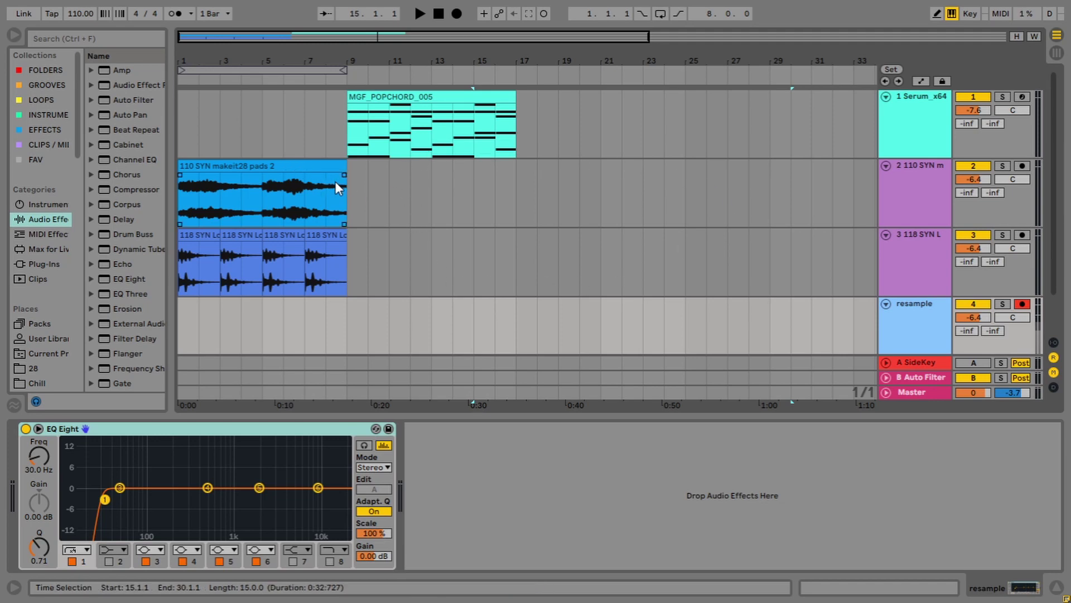
# Step: Select the 110 SYN pads clips and track, and set an insert mark at bar 9
pyautogui.click(304, 166)
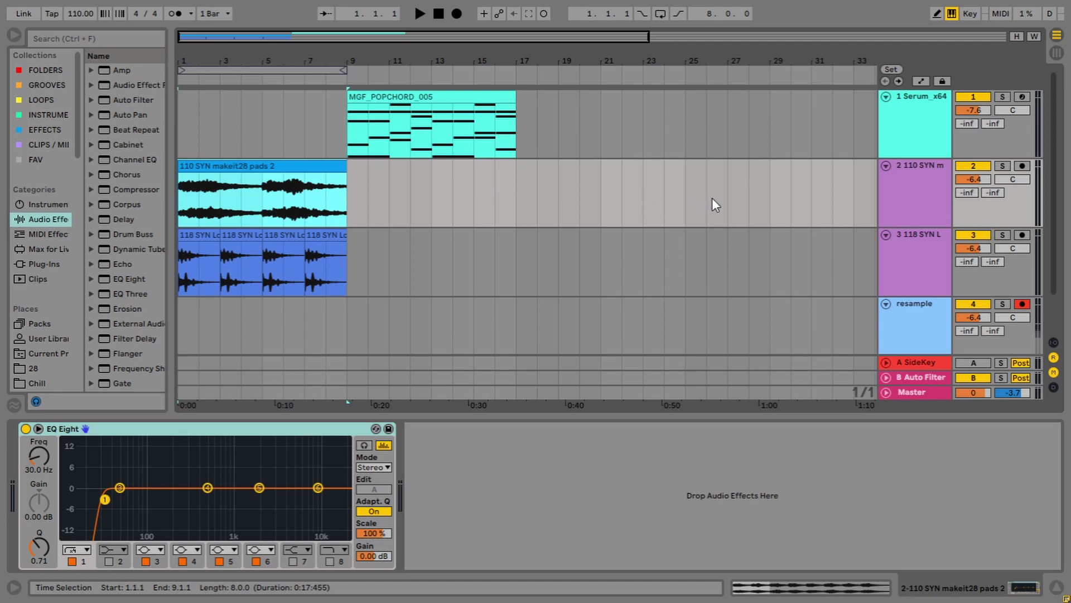
pyautogui.click(908, 182)
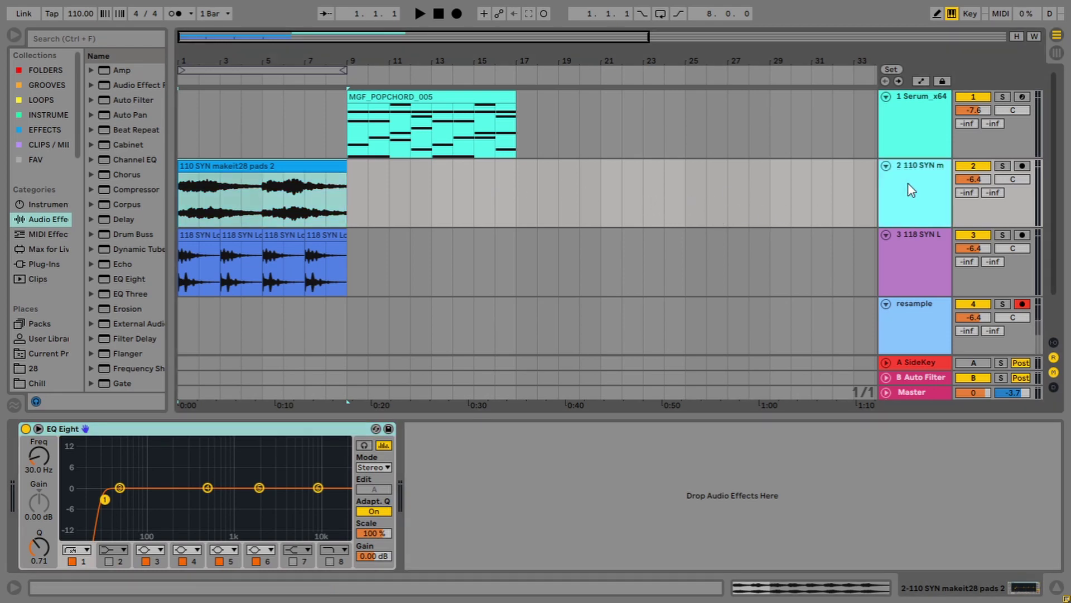
pyautogui.click(240, 167)
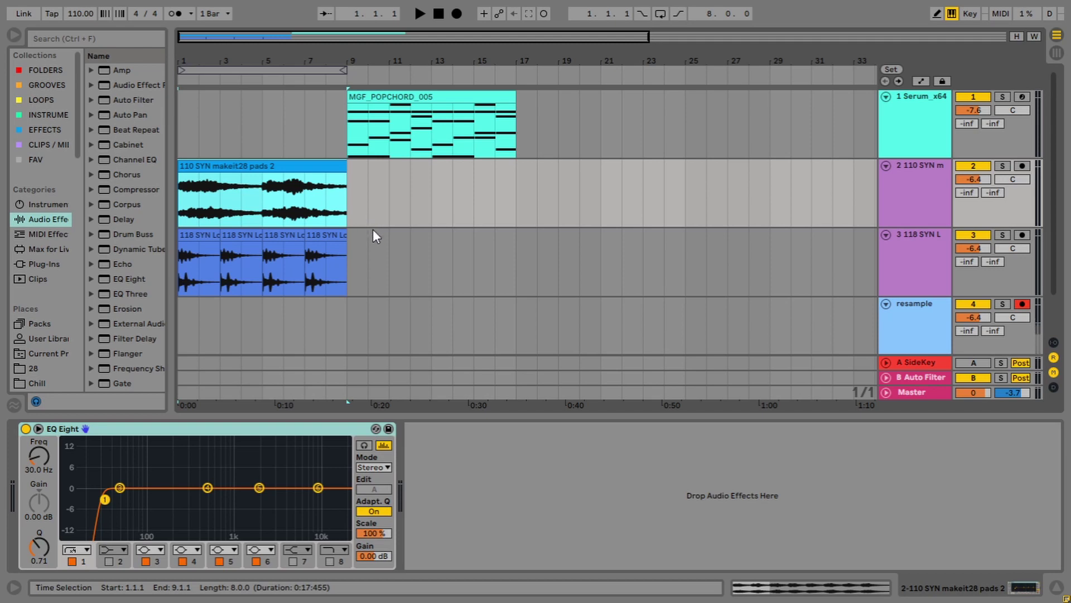
pyautogui.click(341, 129)
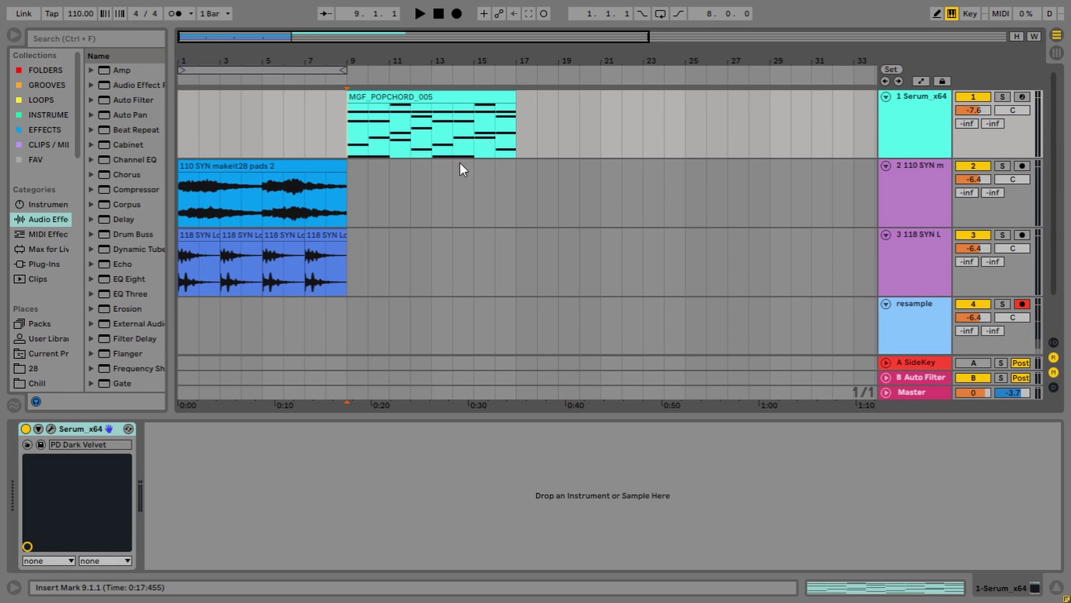
# Step: Show the I-O routing section and set the resample track's Audio From to Resampling
pyautogui.scroll(-1, 558, 229)
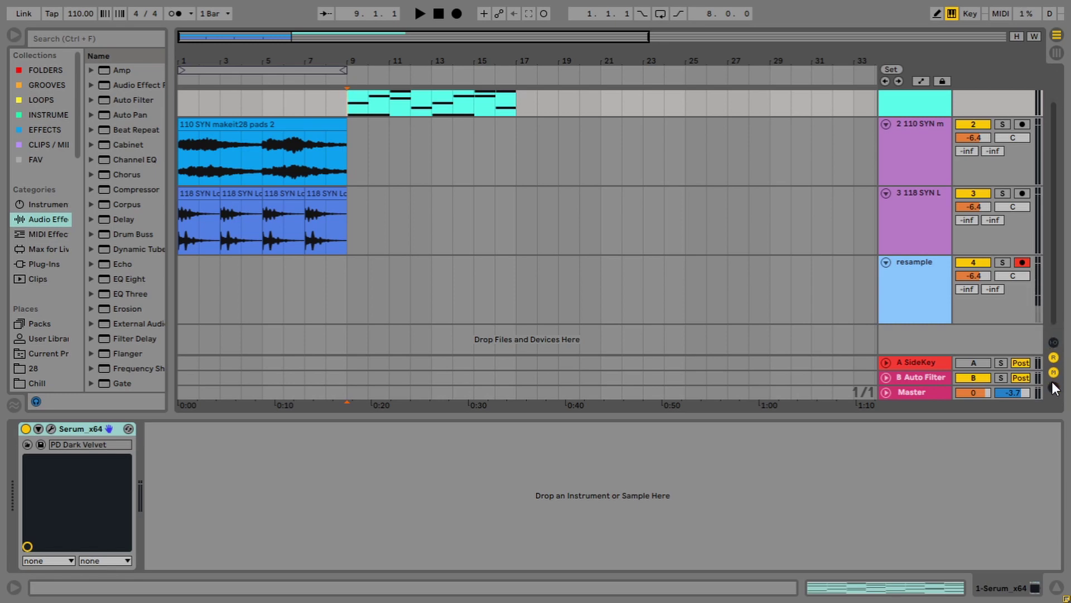
pyautogui.click(1054, 345)
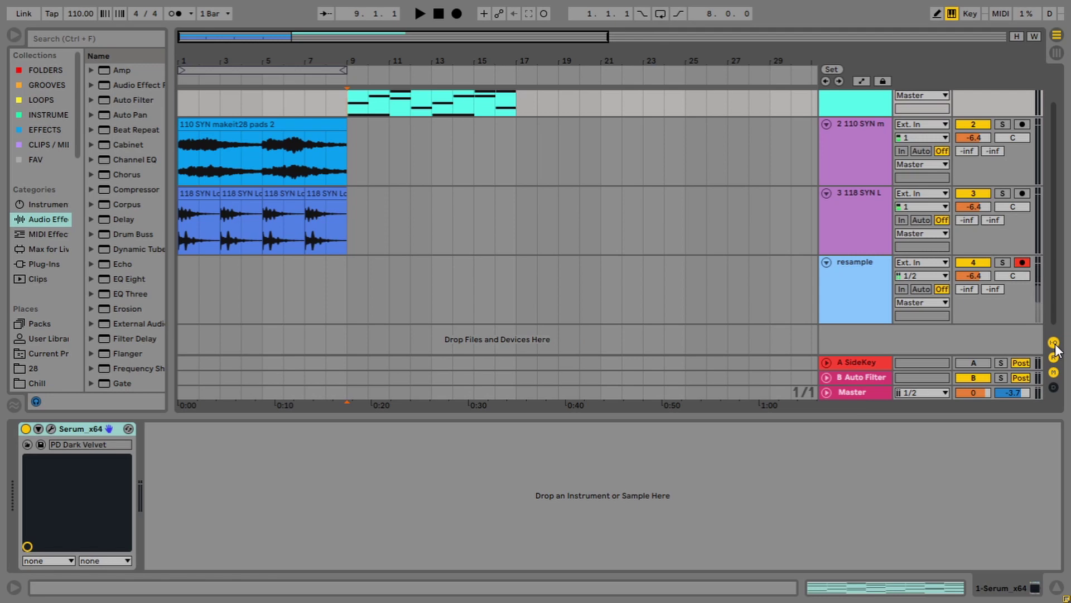
pyautogui.click(922, 261)
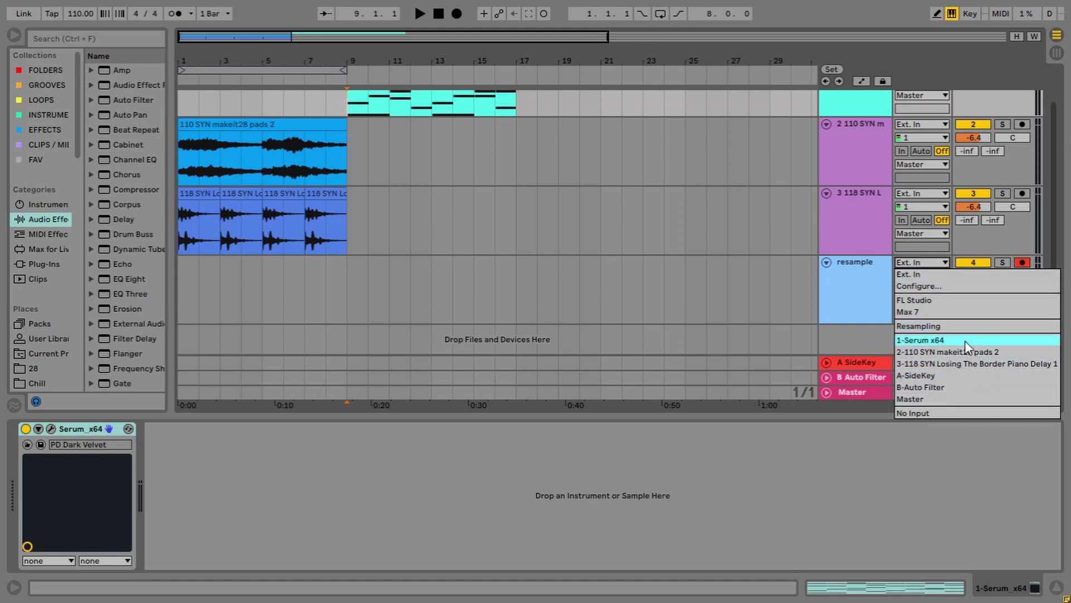
pyautogui.click(937, 326)
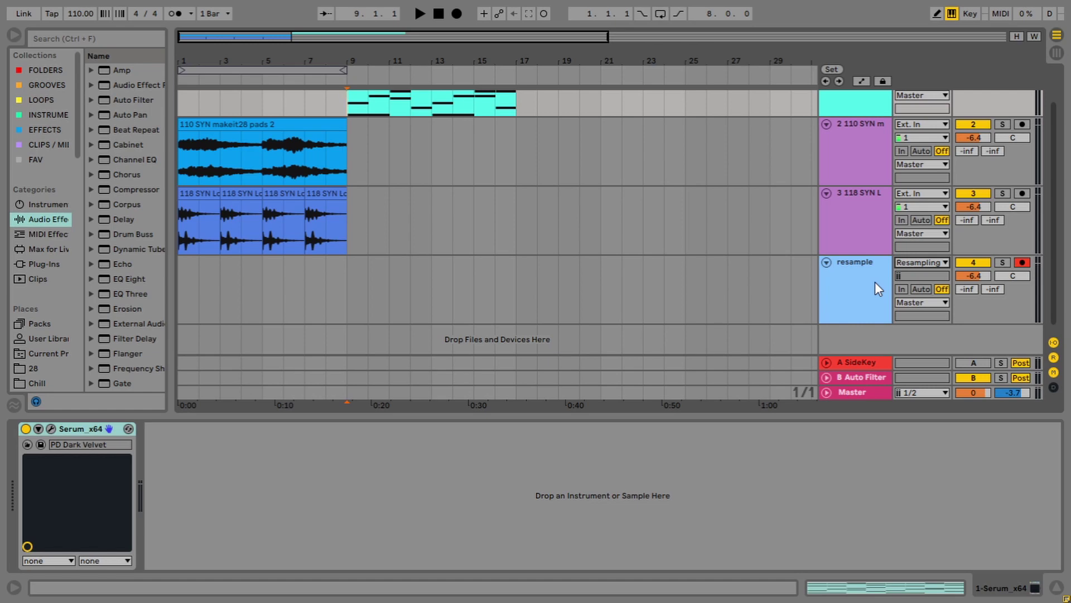
# Step: Try soloing the 118 SYN loop, 110 SYN pads and Serum_x64 tracks, then clear all solos
pyautogui.click(1000, 194)
pyautogui.click(1004, 123)
pyautogui.scroll(2, 854, 201)
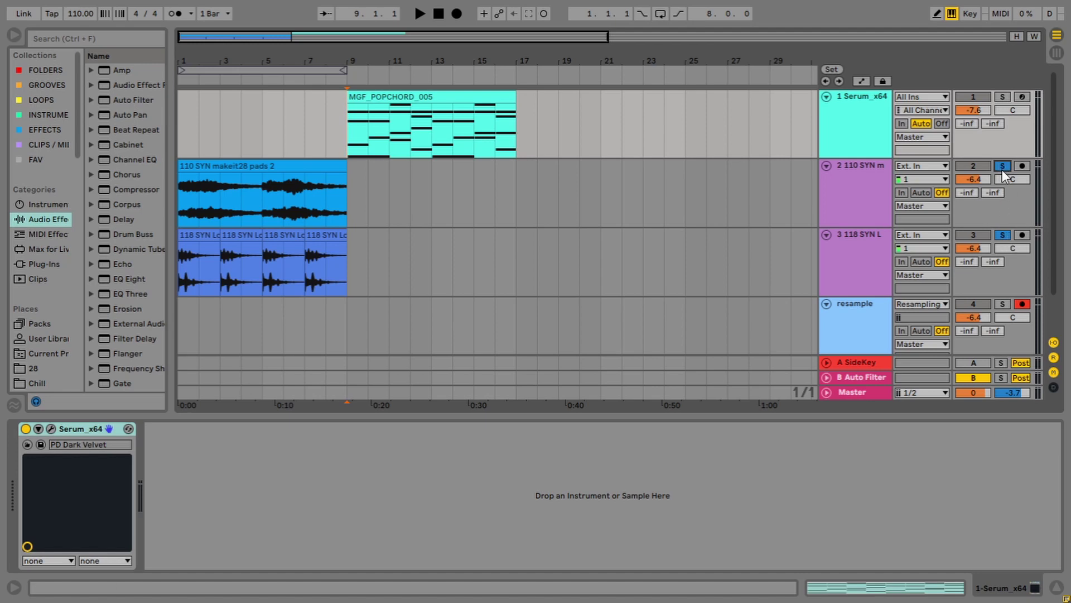
pyautogui.click(1002, 97)
pyautogui.click(1002, 166)
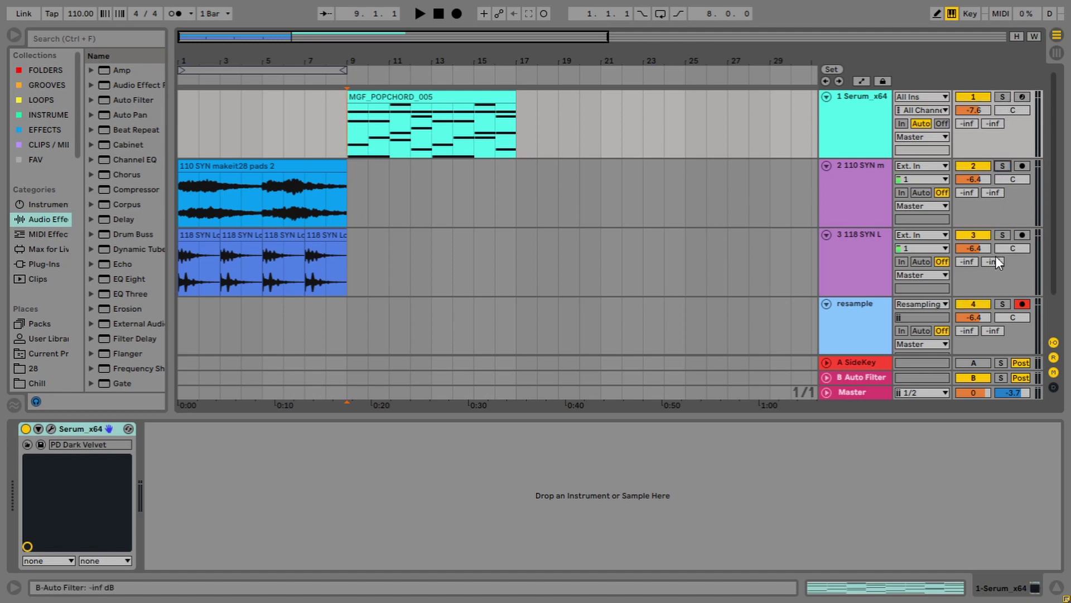
pyautogui.scroll(-2, 841, 272)
pyautogui.scroll(2, 845, 272)
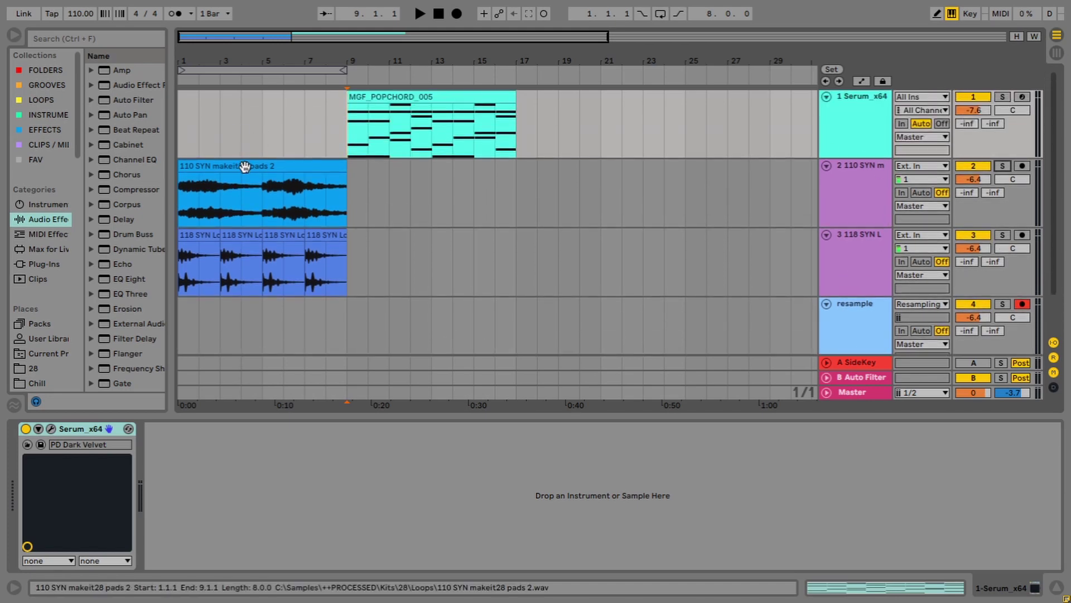
pyautogui.scroll(-2, 263, 120)
pyautogui.scroll(2, 281, 234)
# Step: Select the pads clip, then solo the 118 SYN loop track and audition it briefly
pyautogui.click(224, 163)
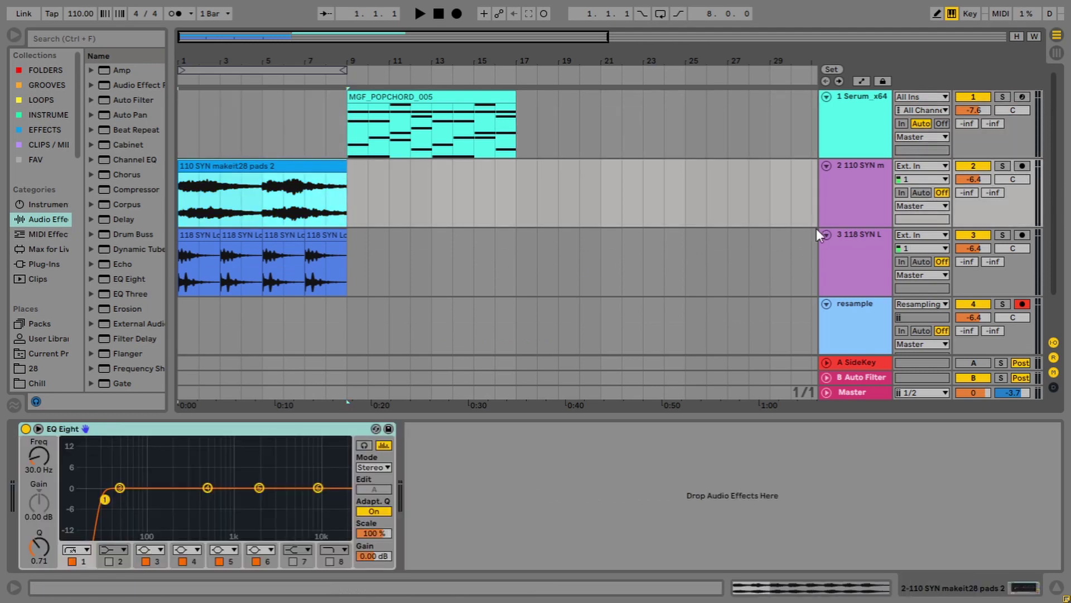
pyautogui.click(1004, 235)
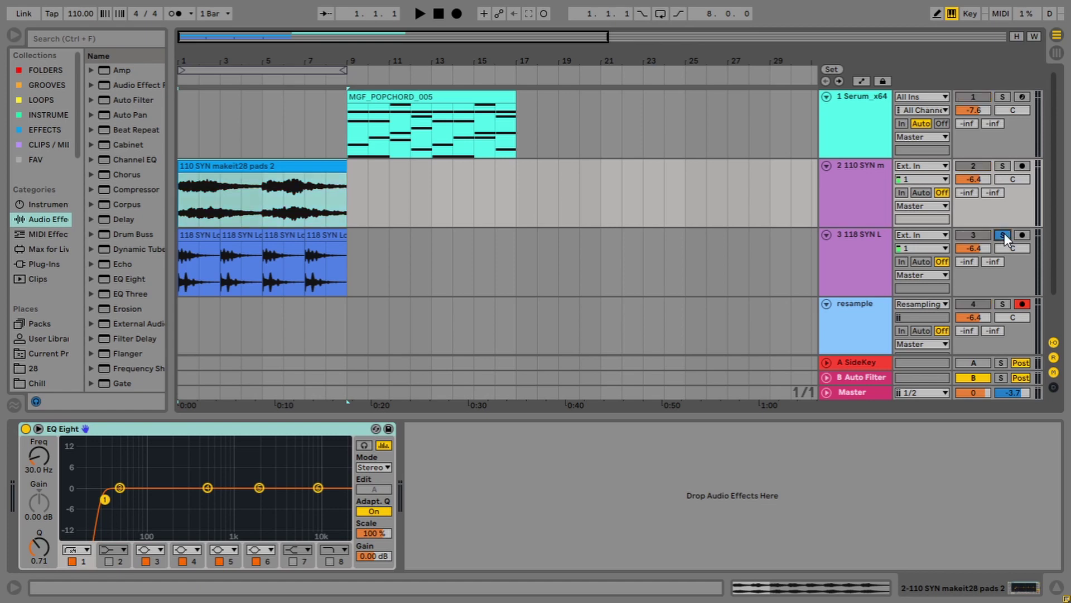
pyautogui.press('space')
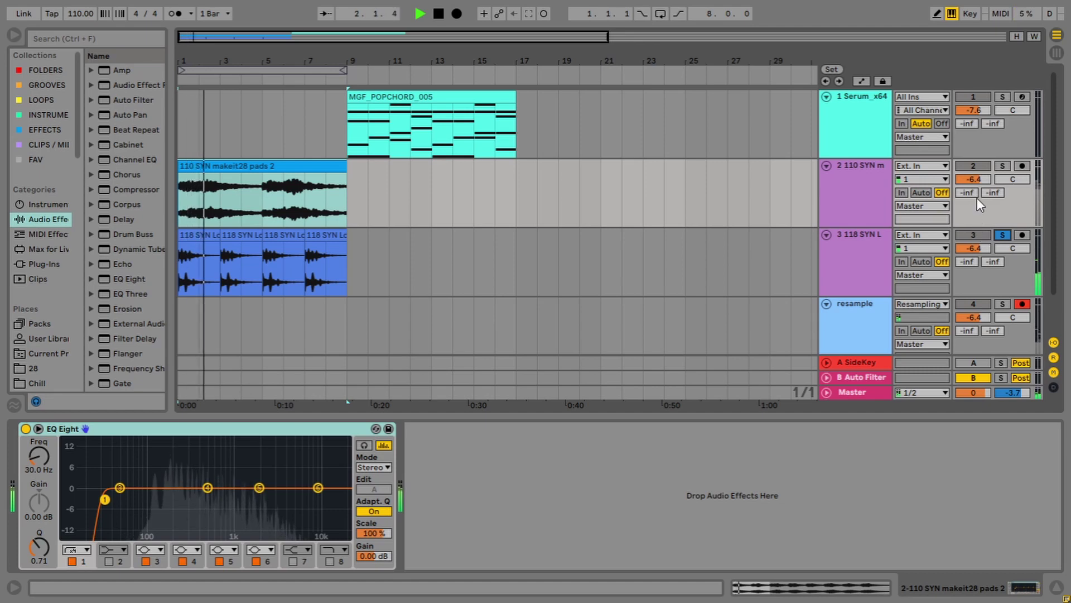
pyautogui.press('space')
# Step: Solo the 110 SYN pads track instead and play it from bar 1
pyautogui.click(1003, 166)
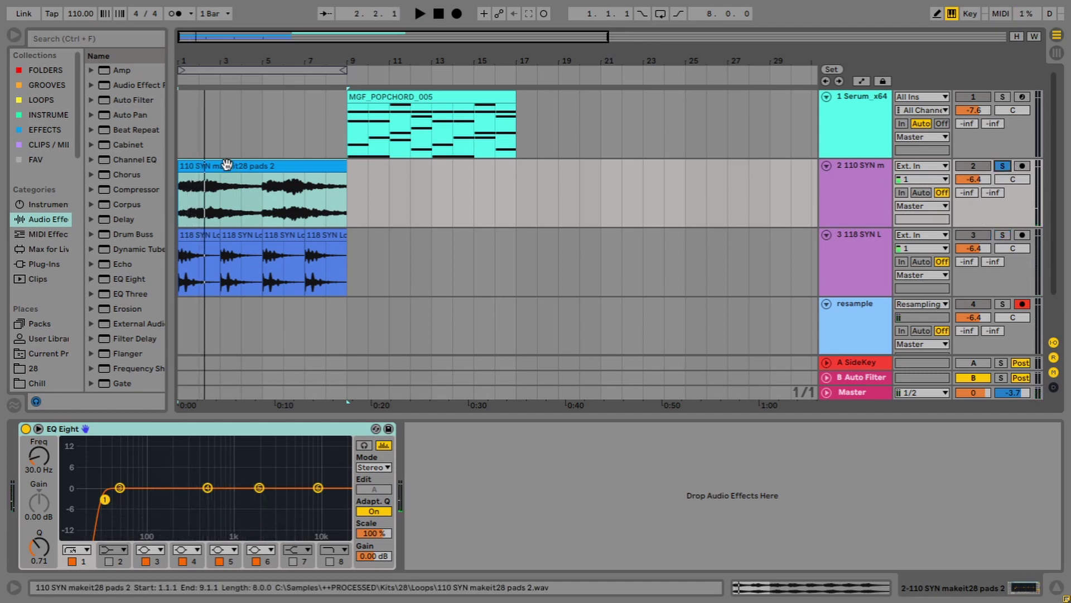
pyautogui.click(241, 180)
pyautogui.press('space')
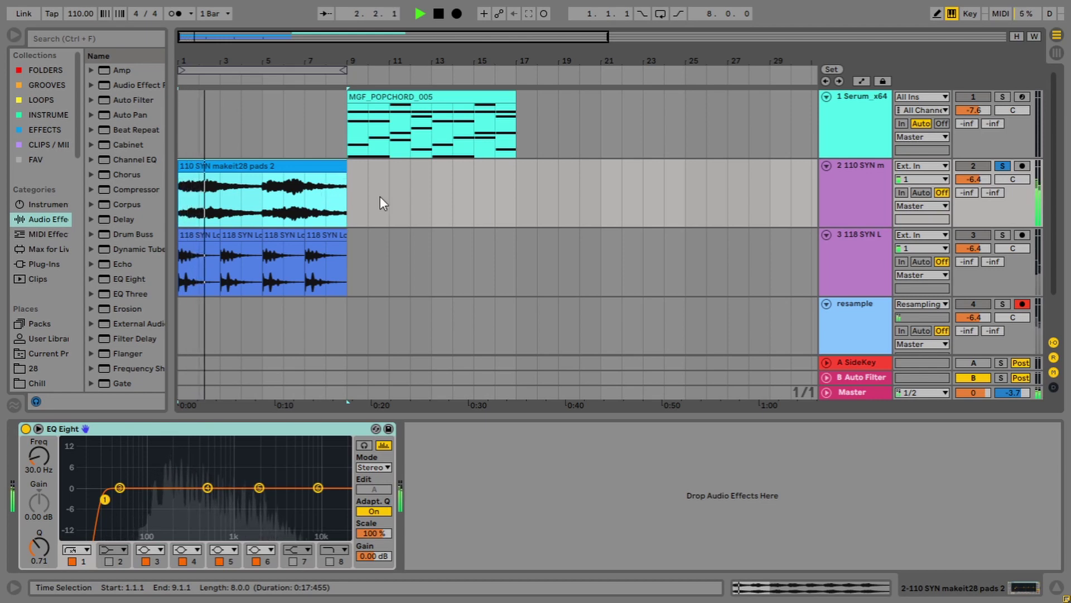
pyautogui.press('space')
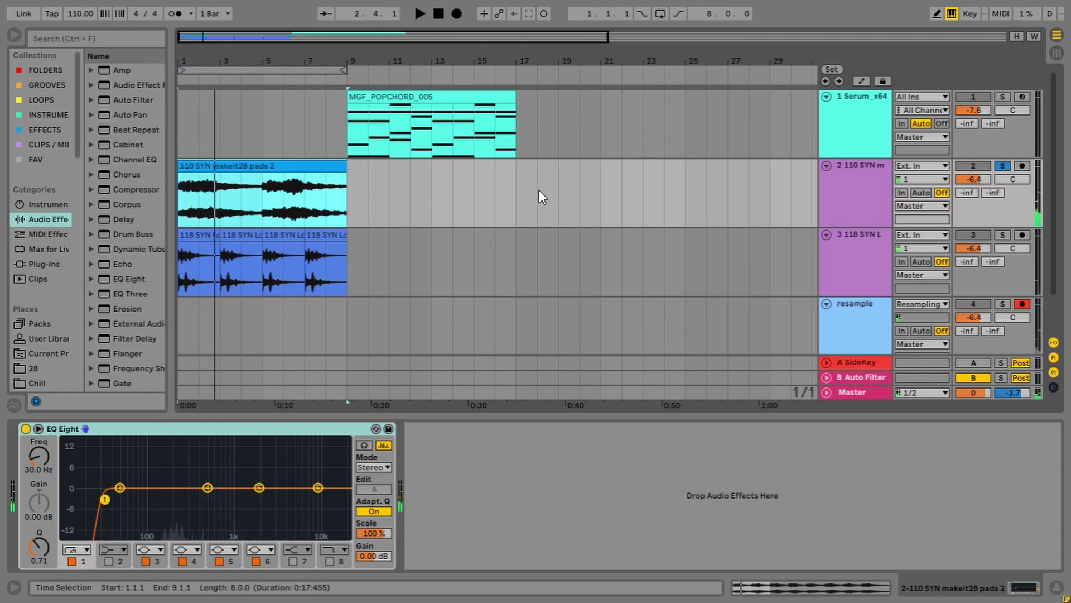
# Step: Insert a new audio track below the pads track, then delete it
pyautogui.rightClick(864, 188)
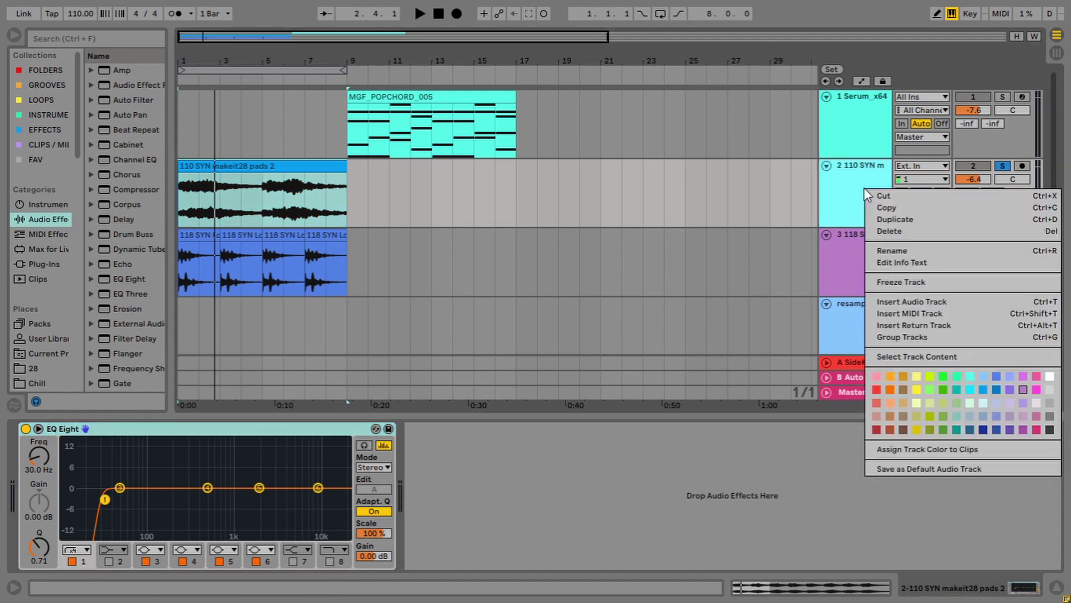
pyautogui.click(900, 300)
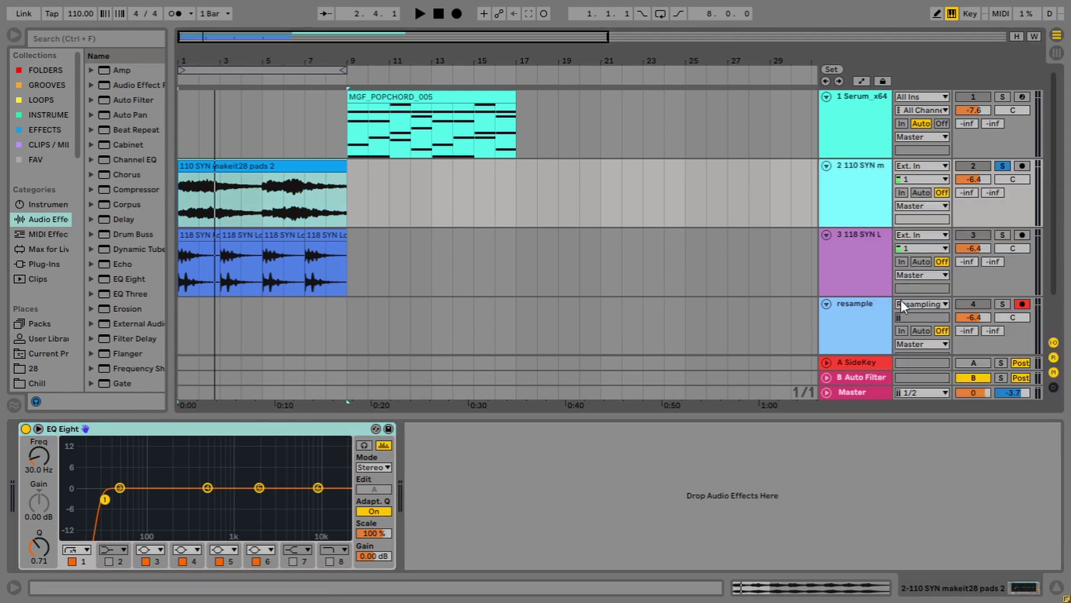
pyautogui.click(857, 260)
pyautogui.click(188, 431)
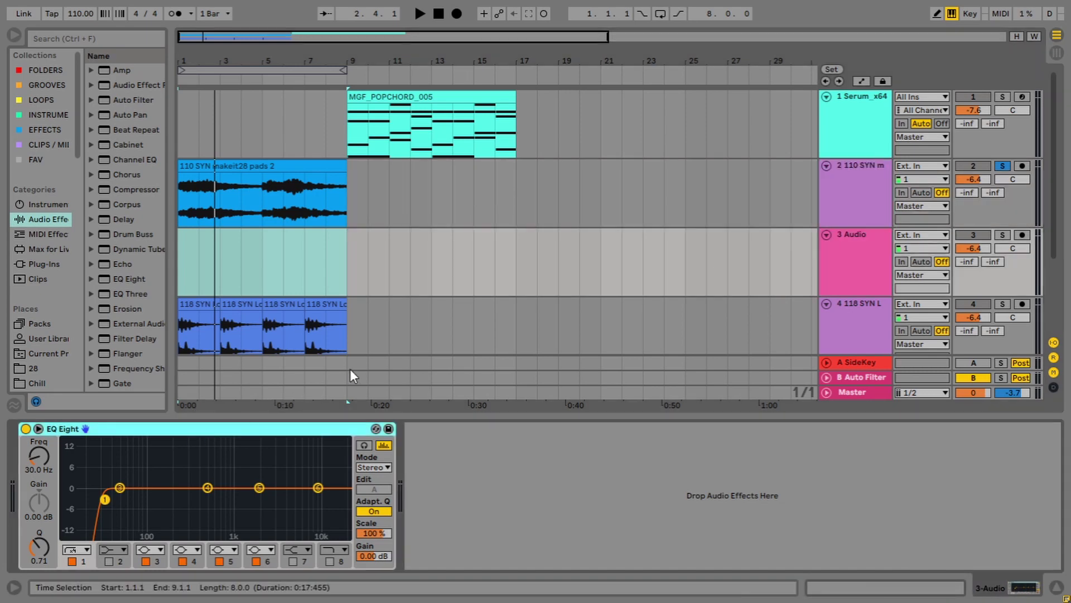
pyautogui.click(867, 243)
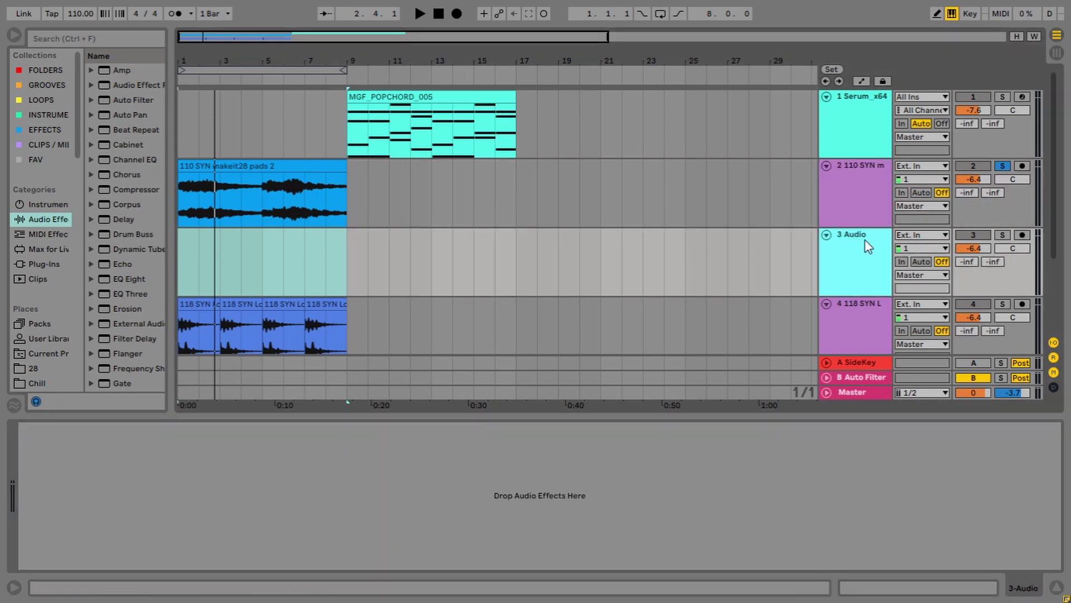
pyautogui.press('Delete')
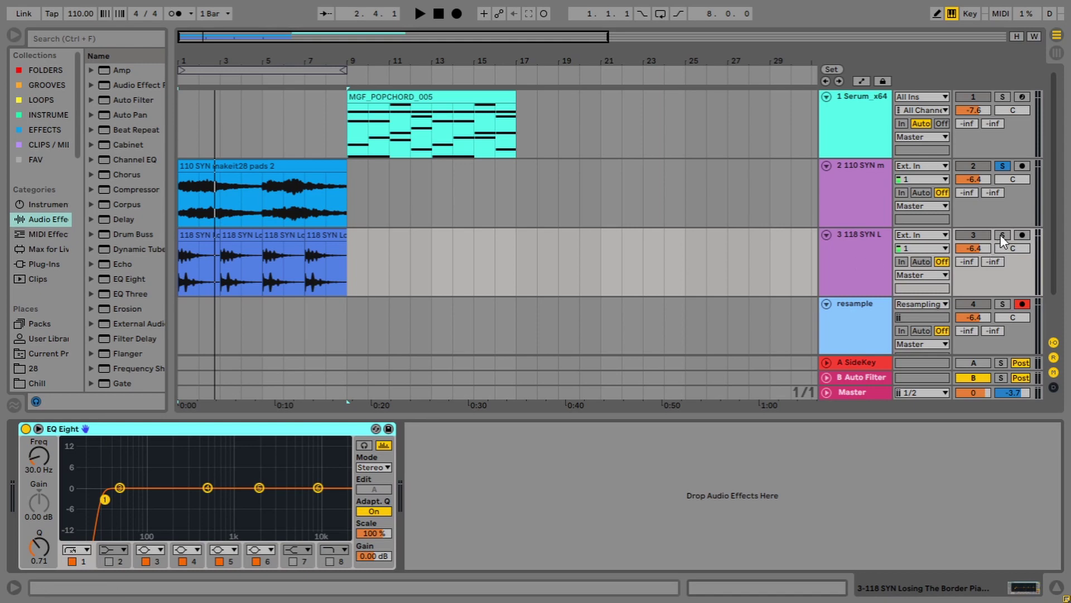
# Step: While soloing the 118 SYN loop, raise the pads EQ Eight low cut to 58.7 Hz, then unsolo
pyautogui.click(1003, 235)
pyautogui.press('space')
pyautogui.moveTo(105, 500); pyautogui.dragTo(178, 498)
pyautogui.press('space')
pyautogui.click(864, 189)
pyautogui.moveTo(110, 496); pyautogui.dragTo(130, 498)
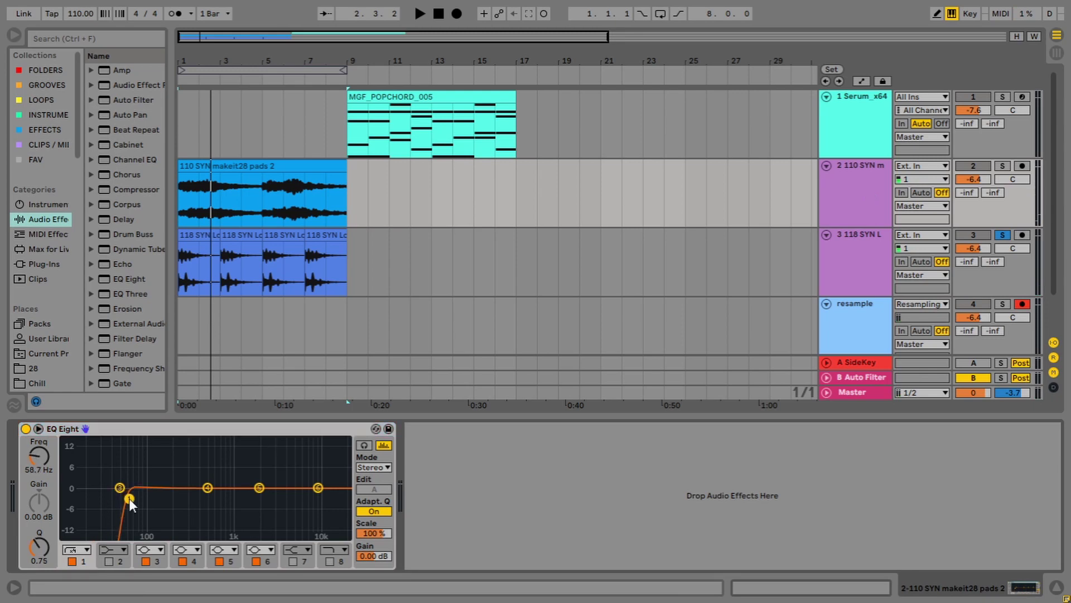
pyautogui.click(1003, 235)
# Step: Record resample 15 on the resample track from the start and move it to bar 22
pyautogui.scroll(-3, 584, 264)
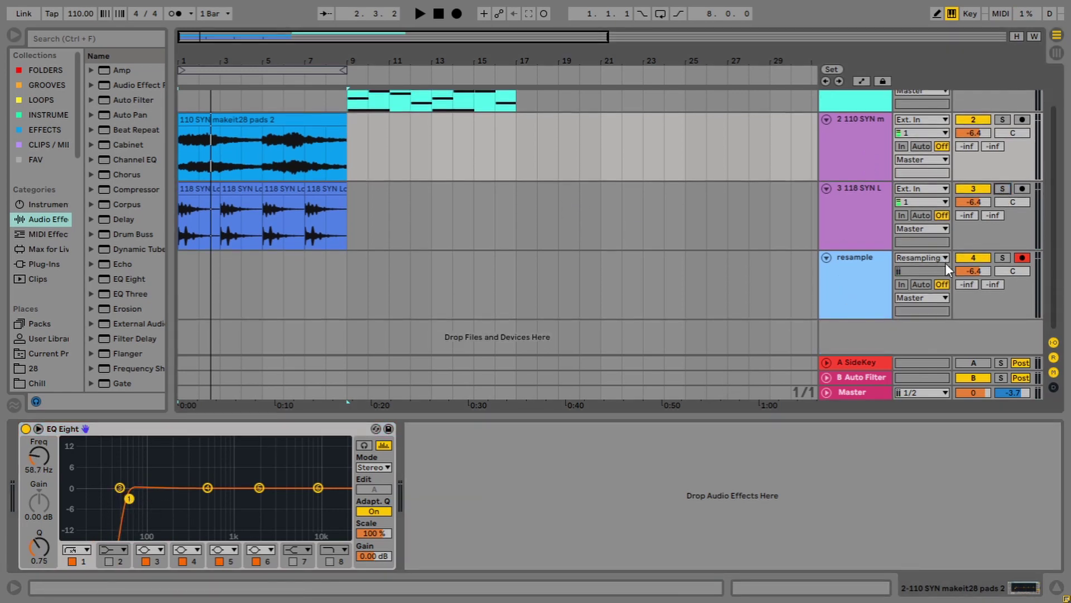
pyautogui.scroll(2, 860, 285)
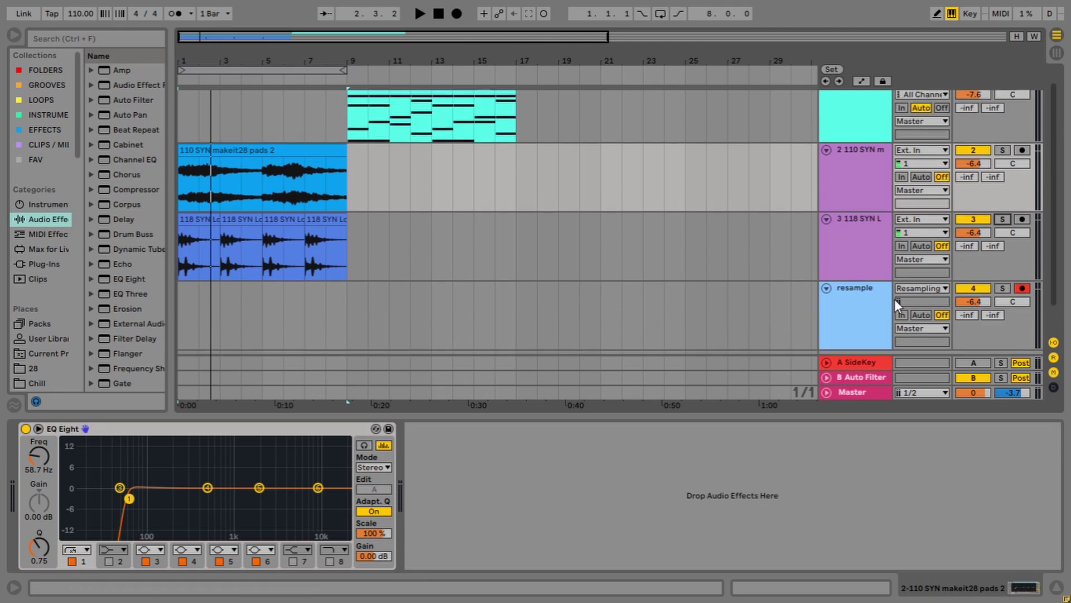
pyautogui.click(1024, 290)
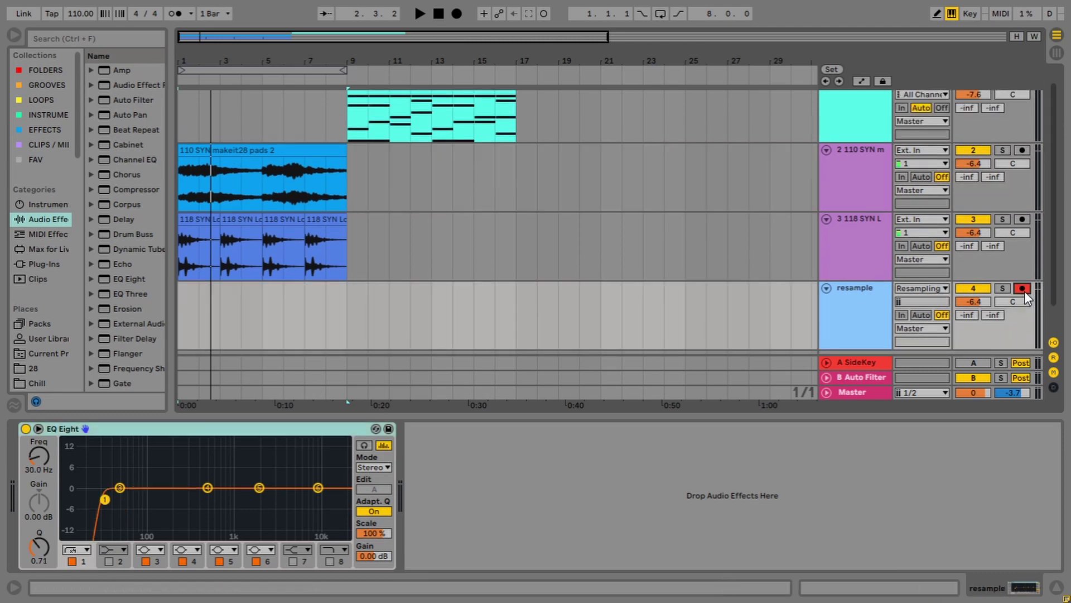
pyautogui.click(440, 14)
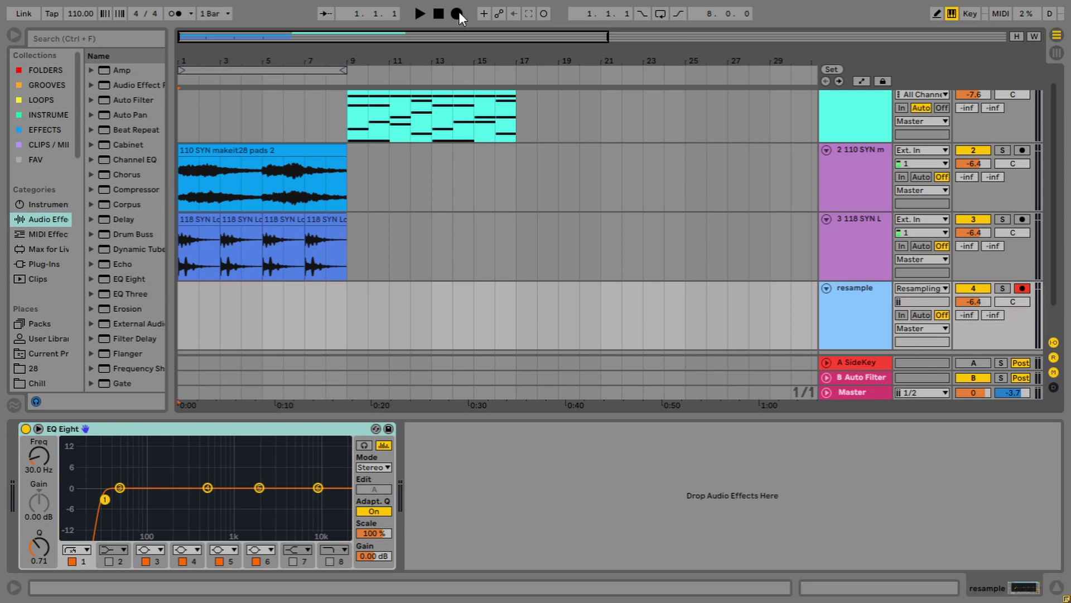
pyautogui.click(457, 14)
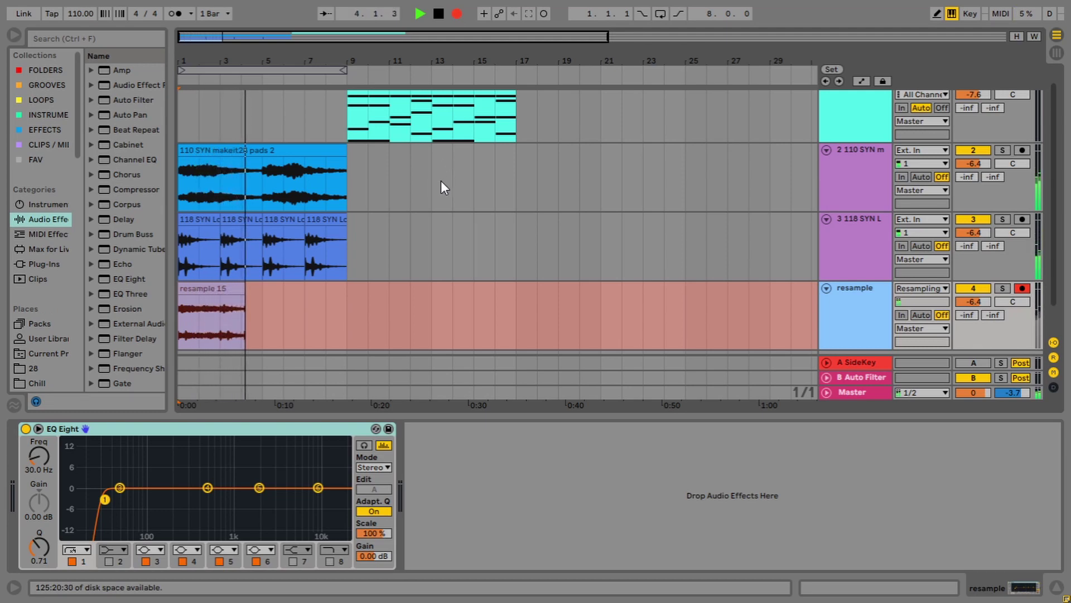
pyautogui.press('space')
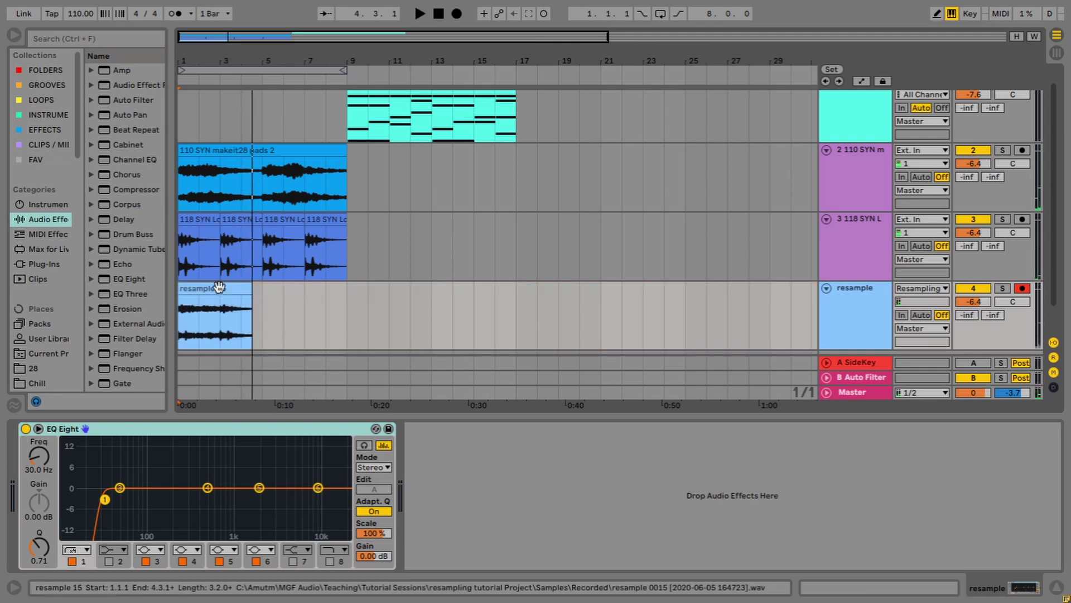
pyautogui.moveTo(218, 300); pyautogui.dragTo(689, 318)
pyautogui.press('space')
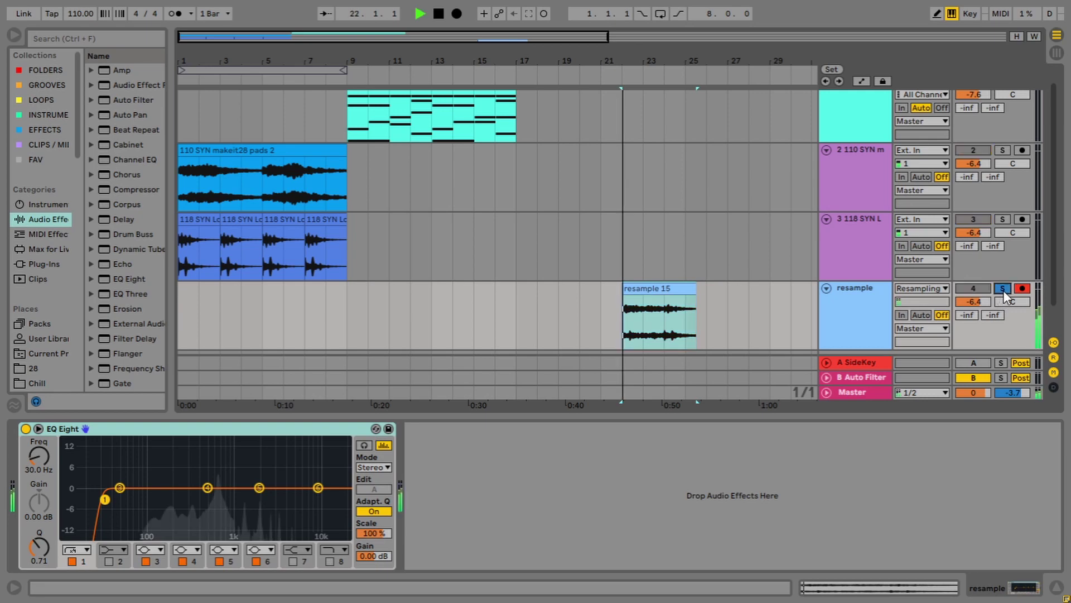
pyautogui.click(1003, 289)
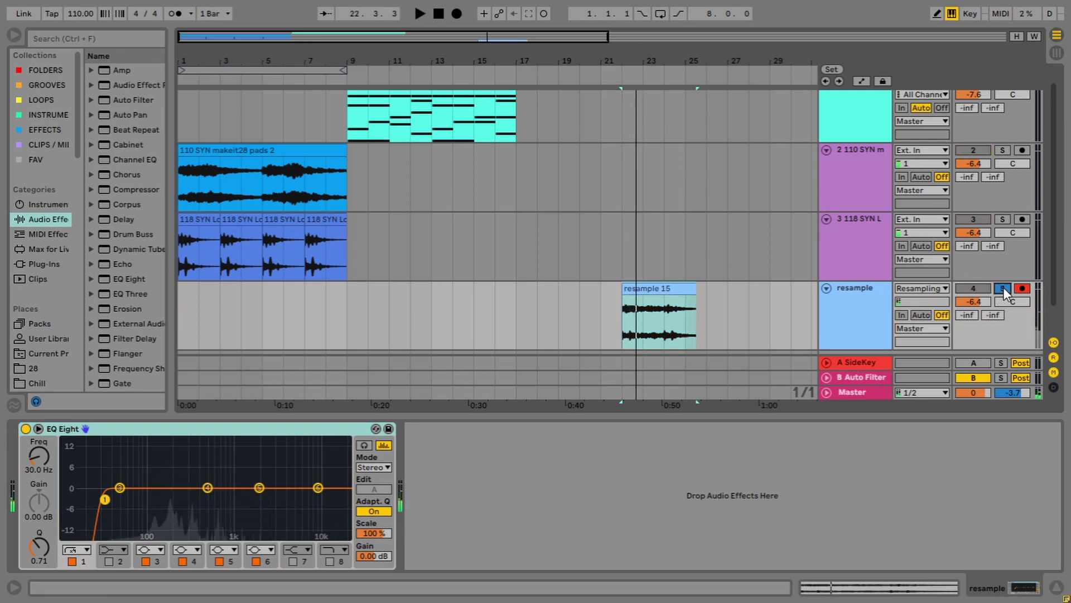
pyautogui.click(1003, 287)
pyautogui.doubleClick(646, 293)
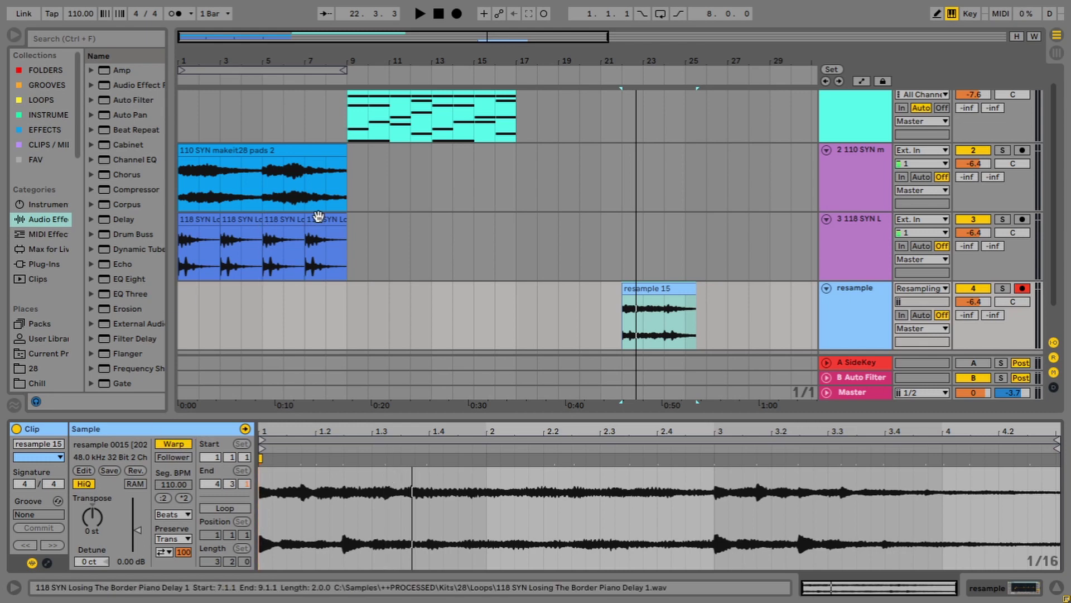
pyautogui.click(659, 291)
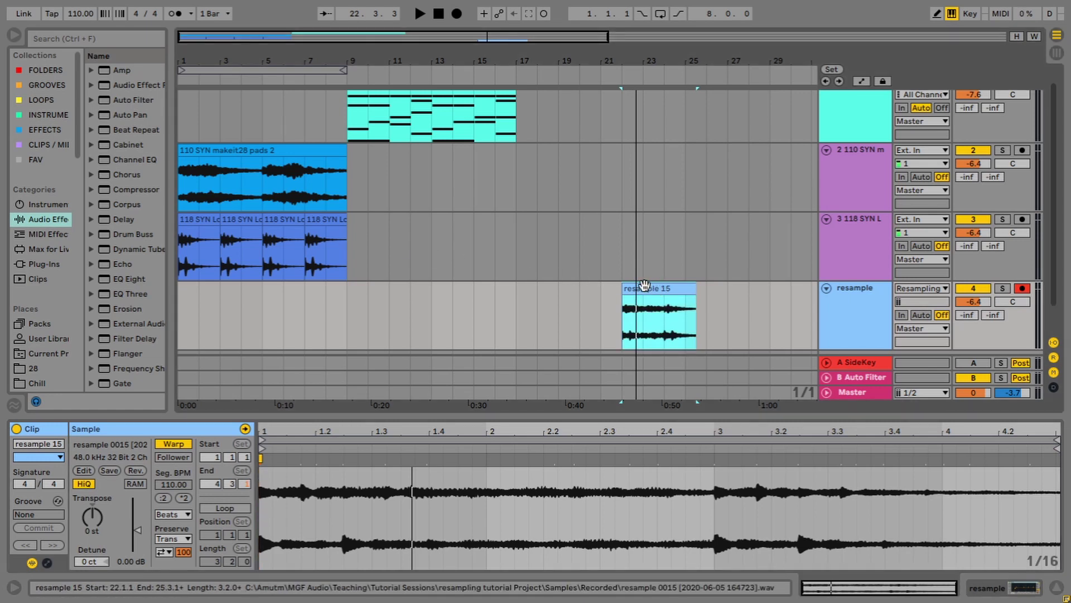
pyautogui.click(256, 162)
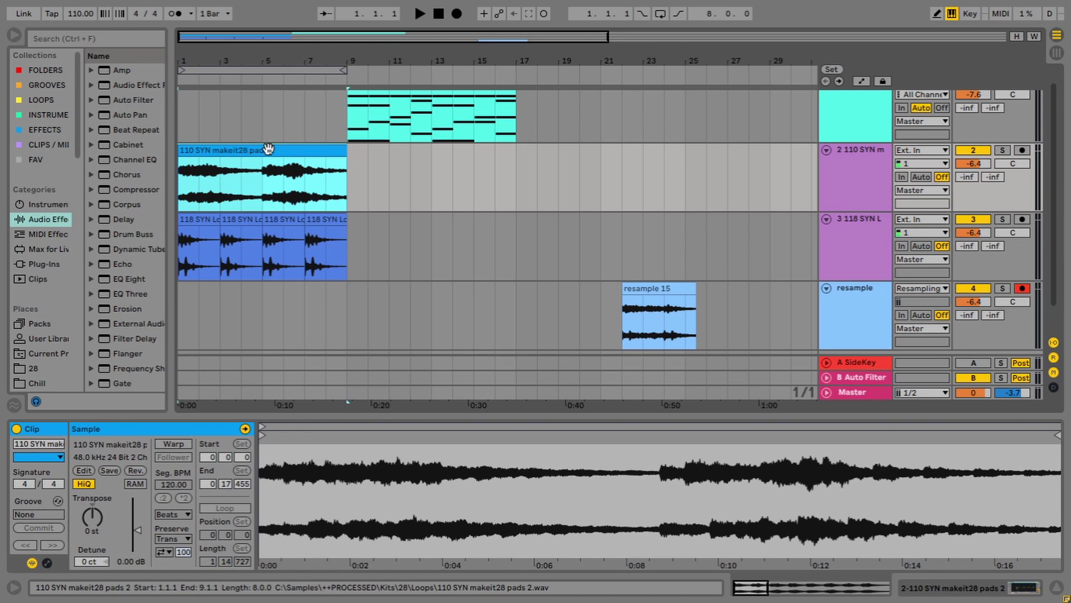
pyautogui.click(192, 218)
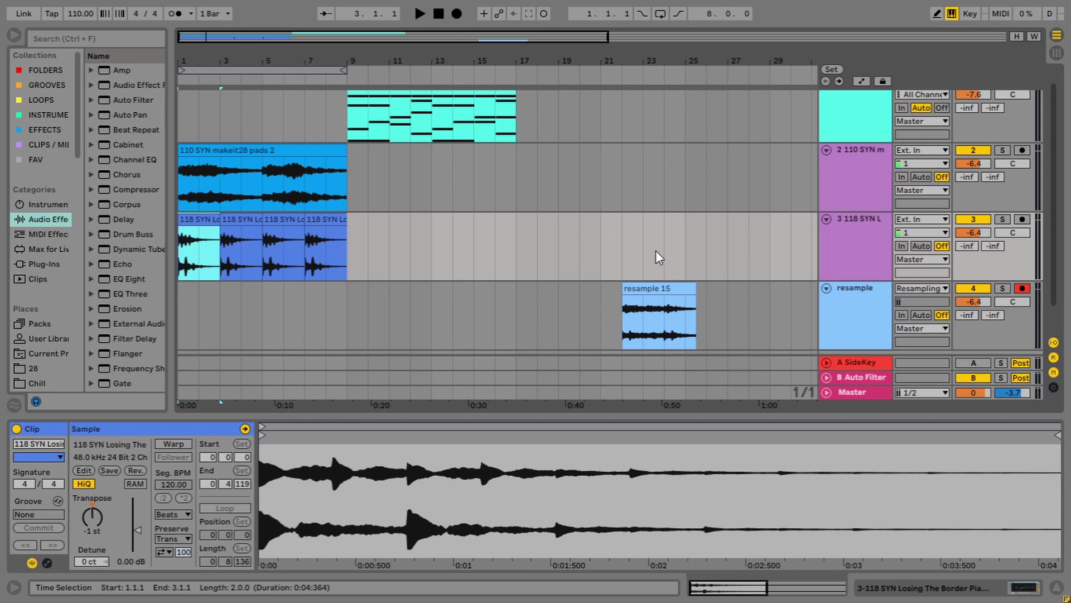
# Step: Set the resample track's input to 2-110 SYN, tapped Pre FX
pyautogui.click(929, 288)
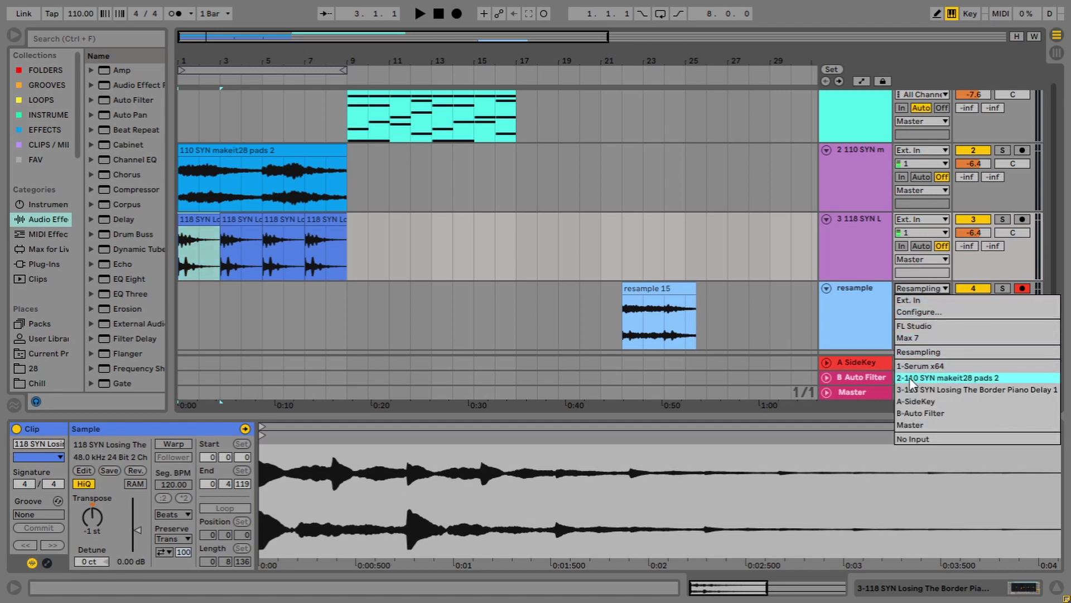
pyautogui.click(941, 378)
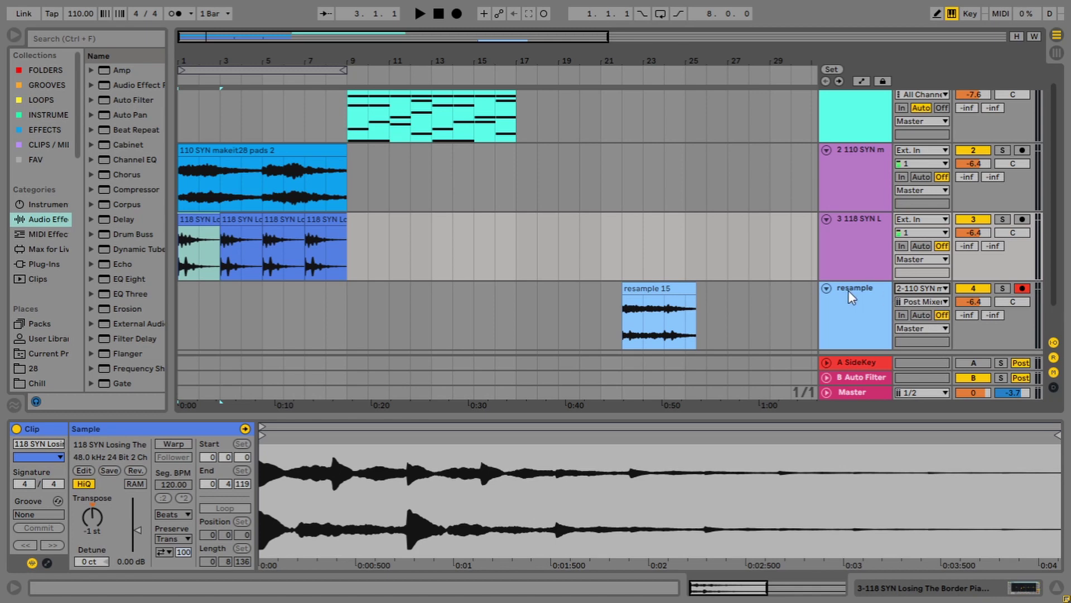
pyautogui.click(938, 301)
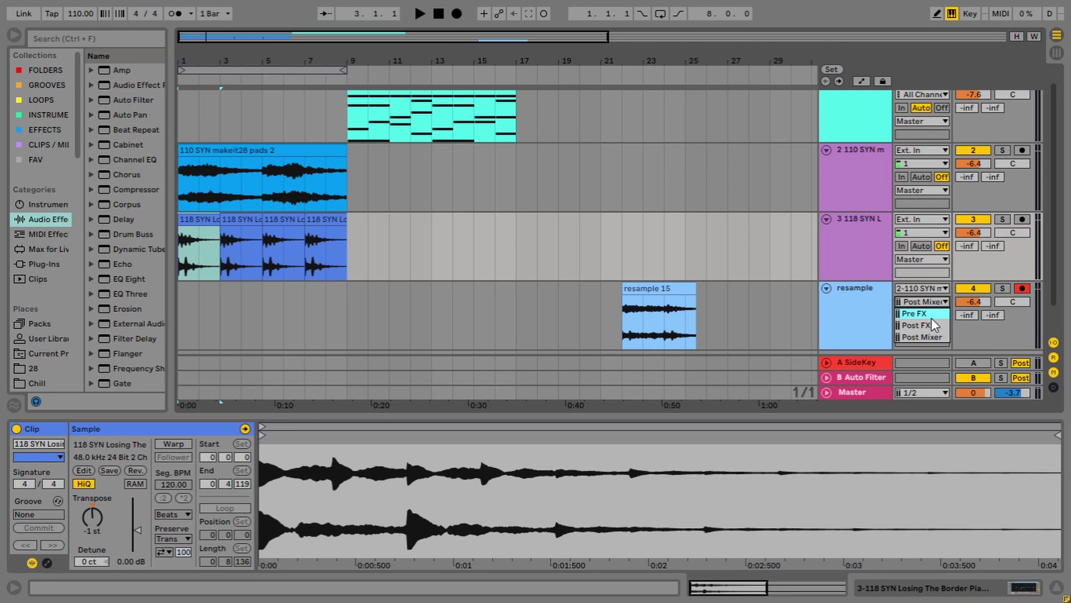
pyautogui.click(932, 315)
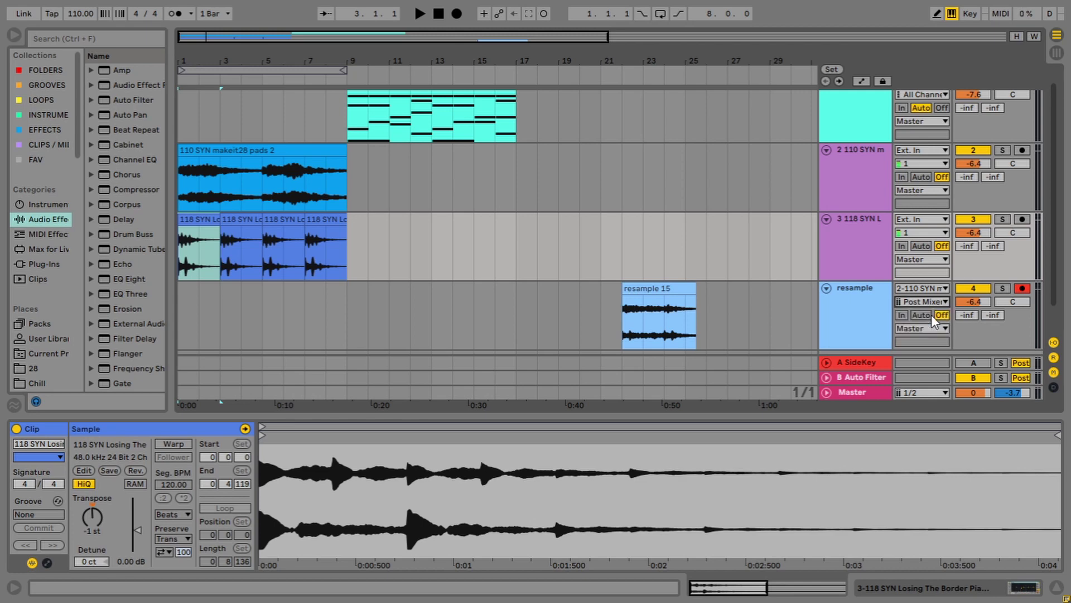
pyautogui.click(846, 183)
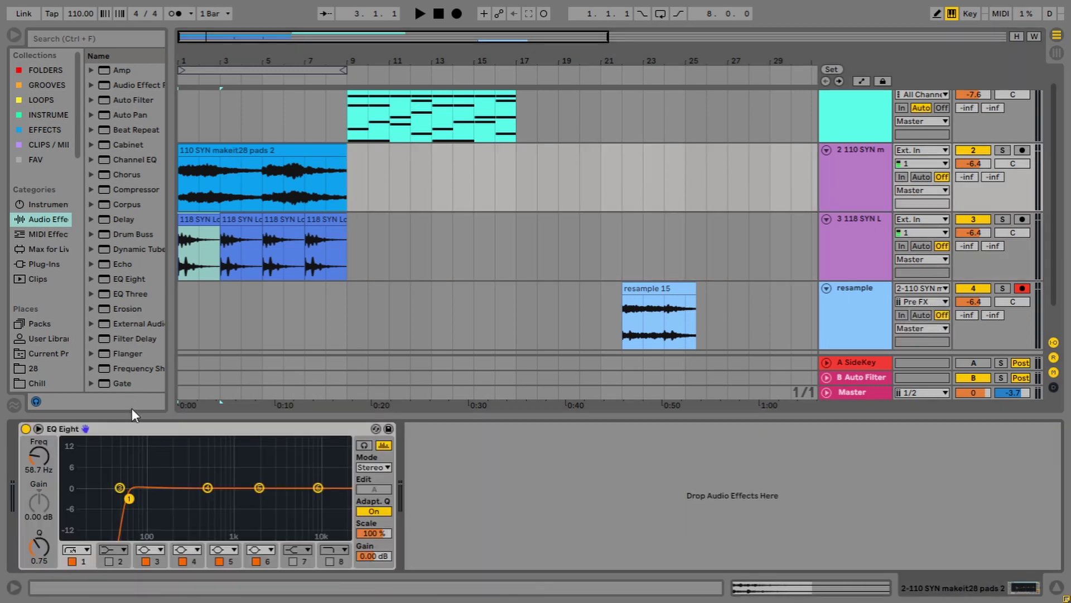
pyautogui.click(875, 310)
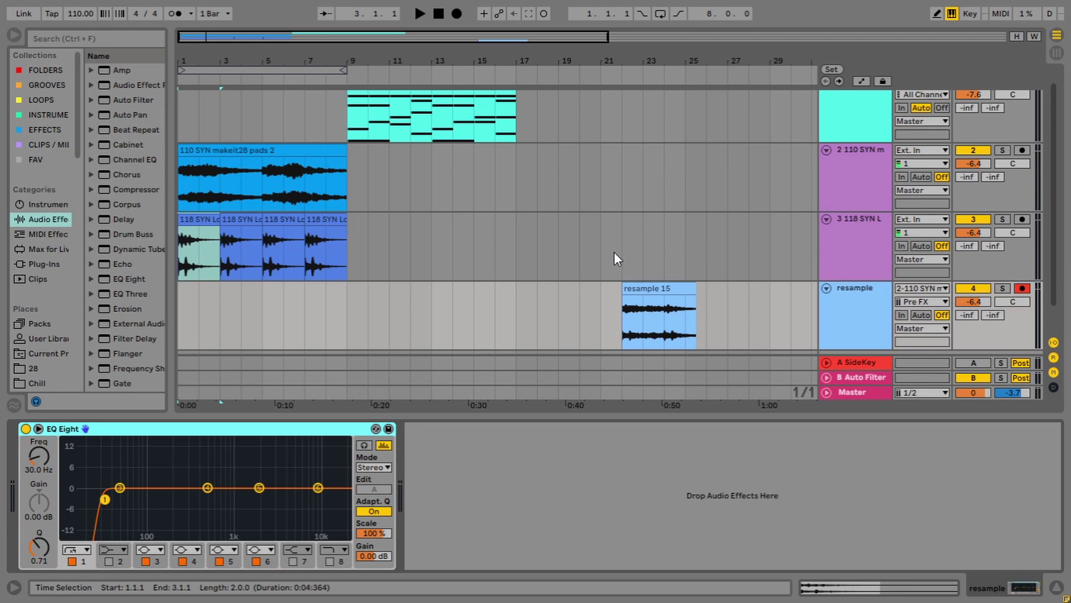
# Step: Review the resample track's tap point choices without changing them
pyautogui.click(923, 302)
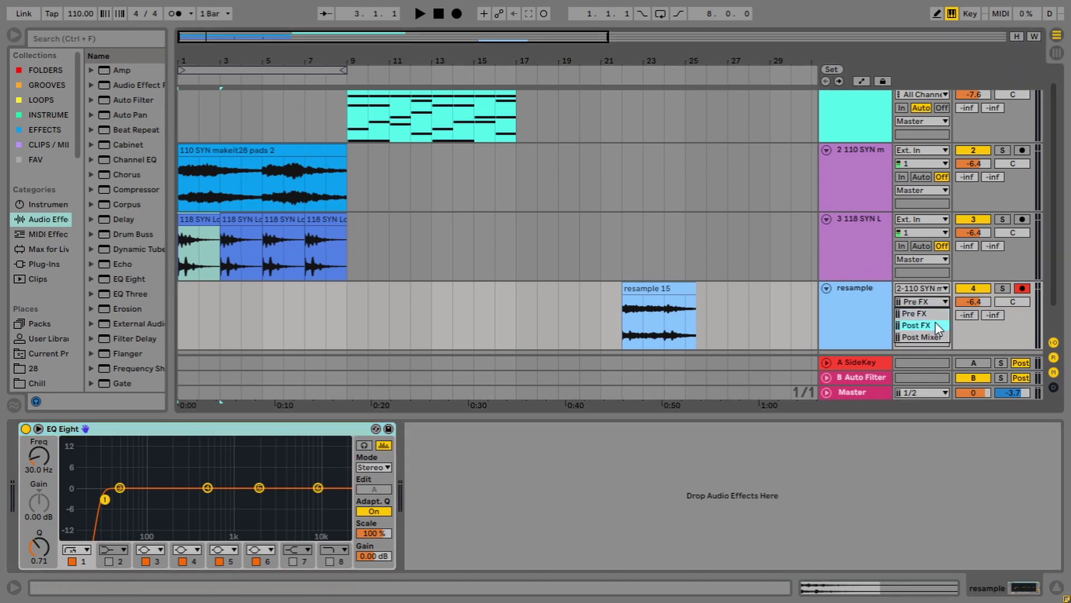
pyautogui.press('Escape')
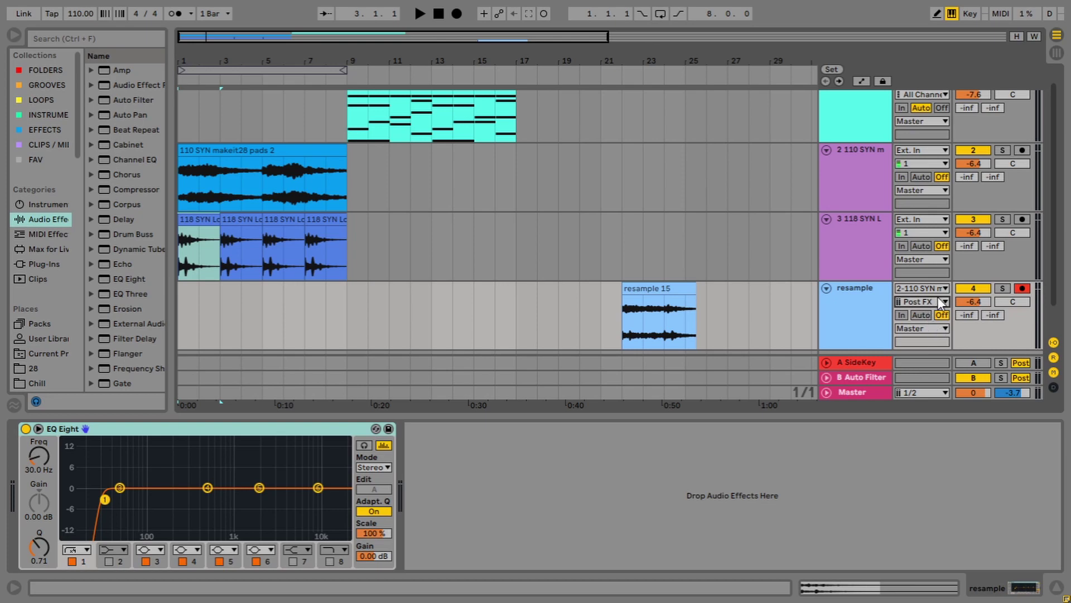
pyautogui.click(935, 306)
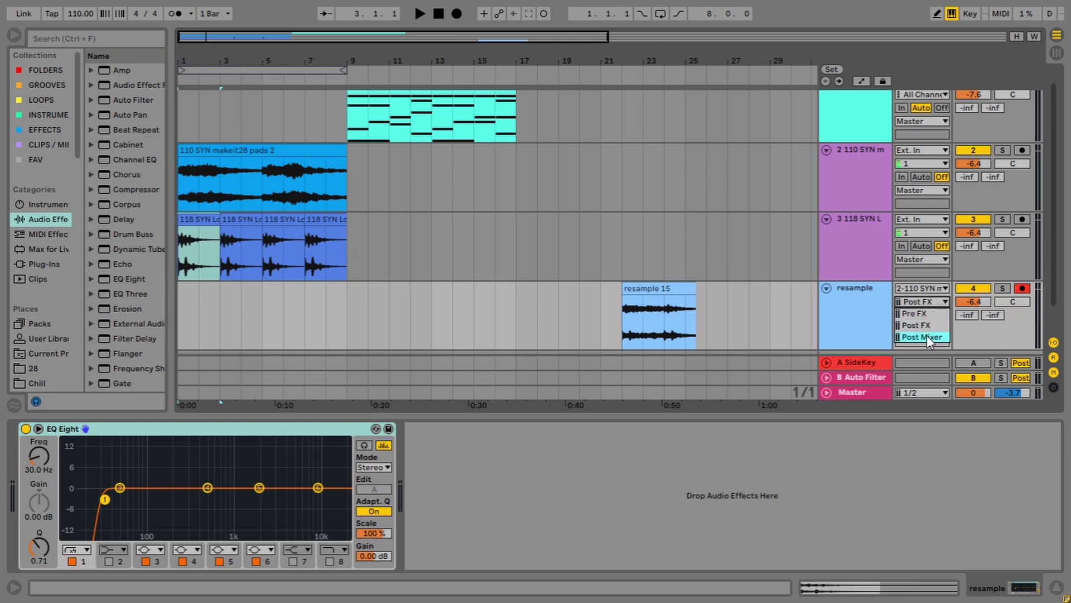
pyautogui.scroll(-1, 943, 302)
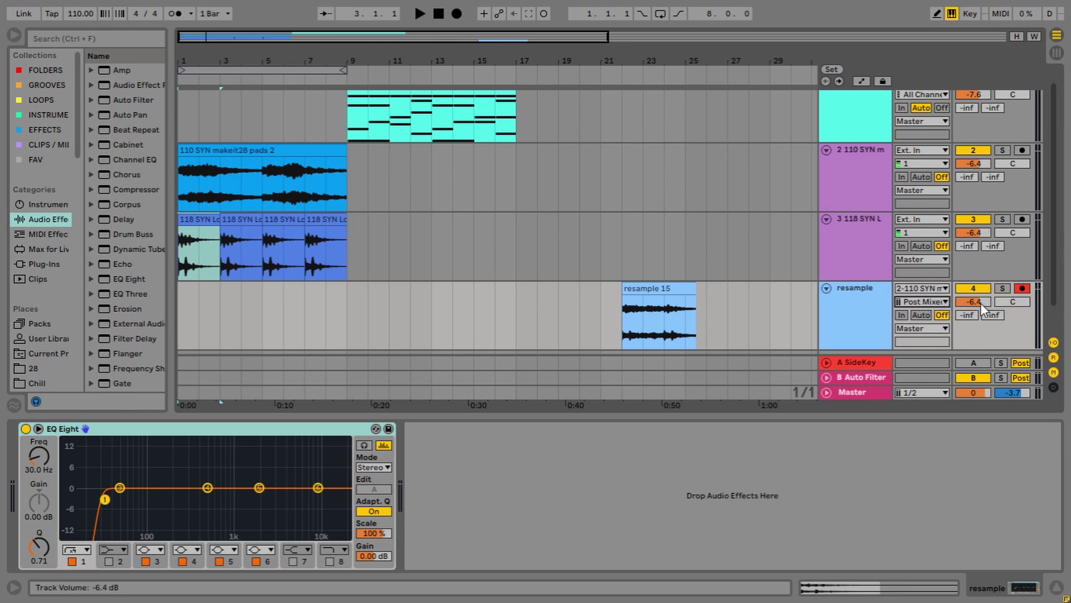
pyautogui.click(875, 312)
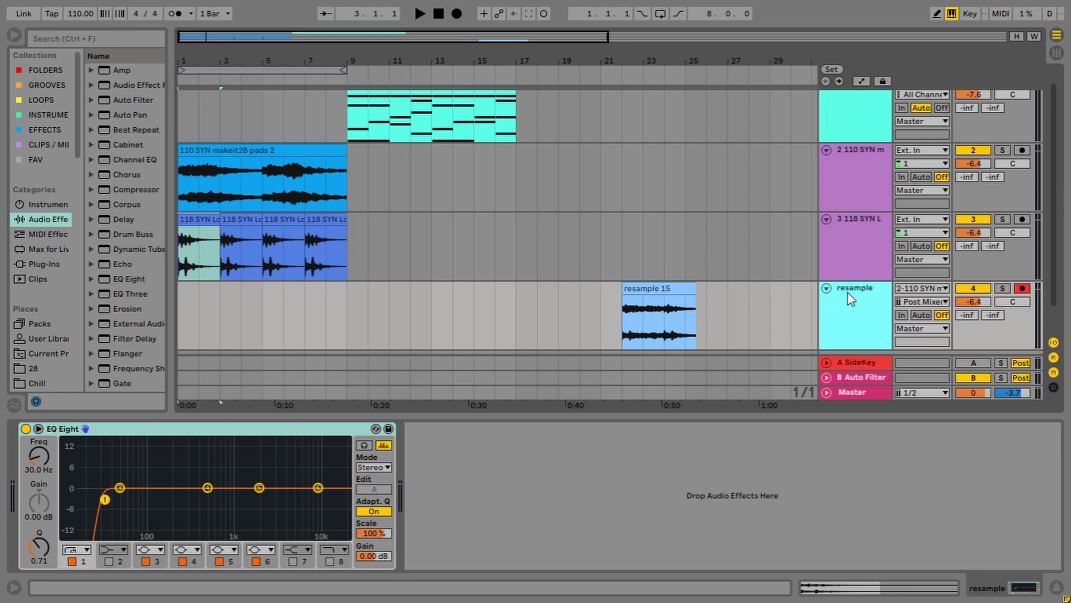
pyautogui.click(930, 306)
# Step: Switch the tap to Post FX, record resample 16, and move it to about bar 27
pyautogui.click(929, 328)
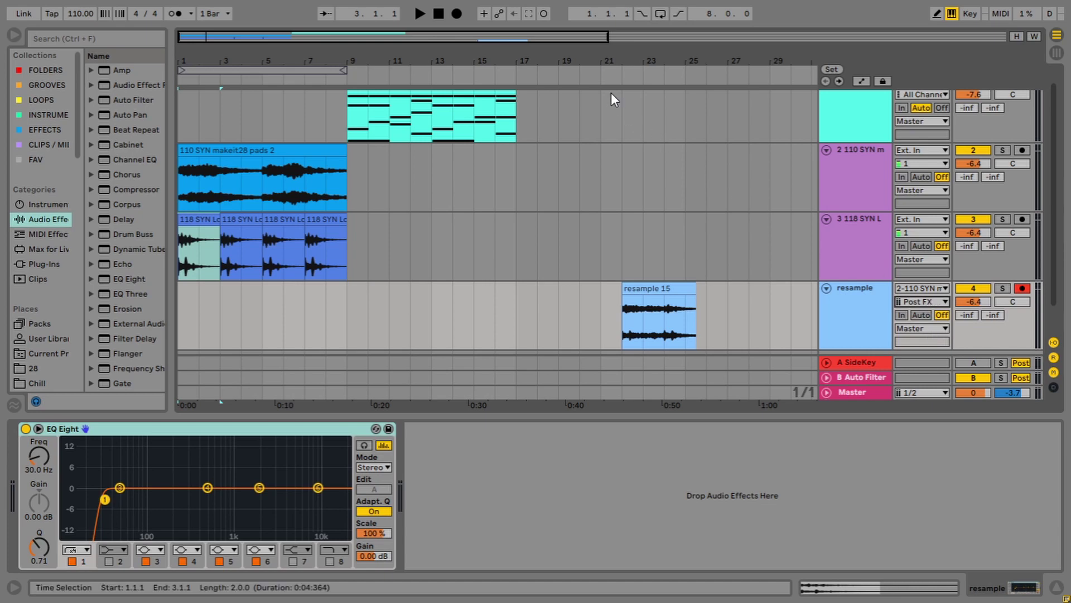
pyautogui.click(441, 16)
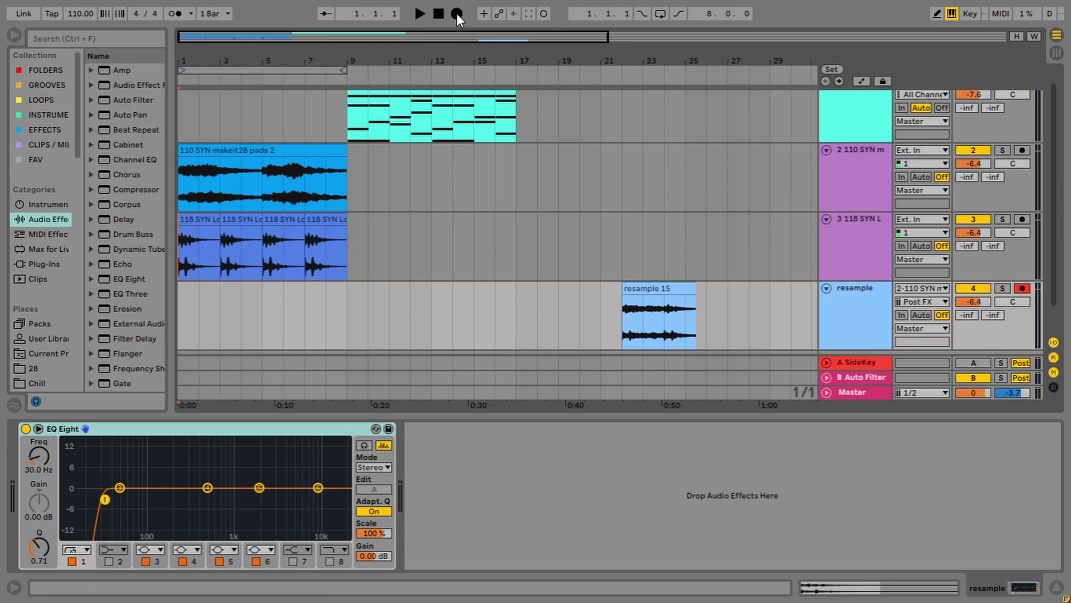
pyautogui.click(457, 14)
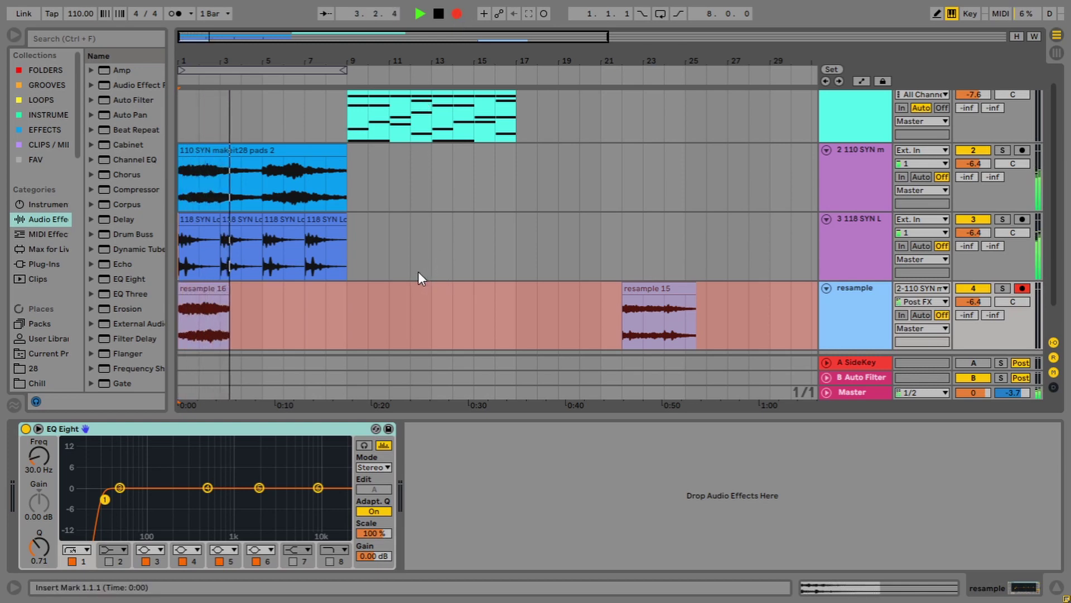
pyautogui.press('space')
pyautogui.moveTo(202, 286); pyautogui.dragTo(752, 296)
# Step: Solo the resample track to audition resample 16, then unsolo and select the pads clip
pyautogui.click(1000, 286)
pyautogui.press('space')
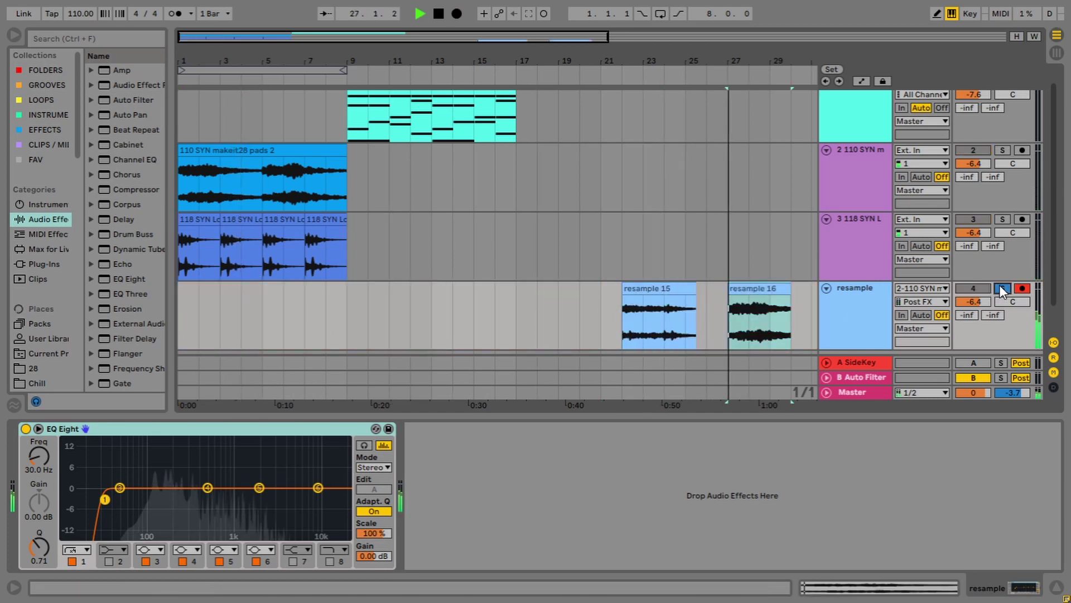
pyautogui.click(1002, 287)
pyautogui.press('space')
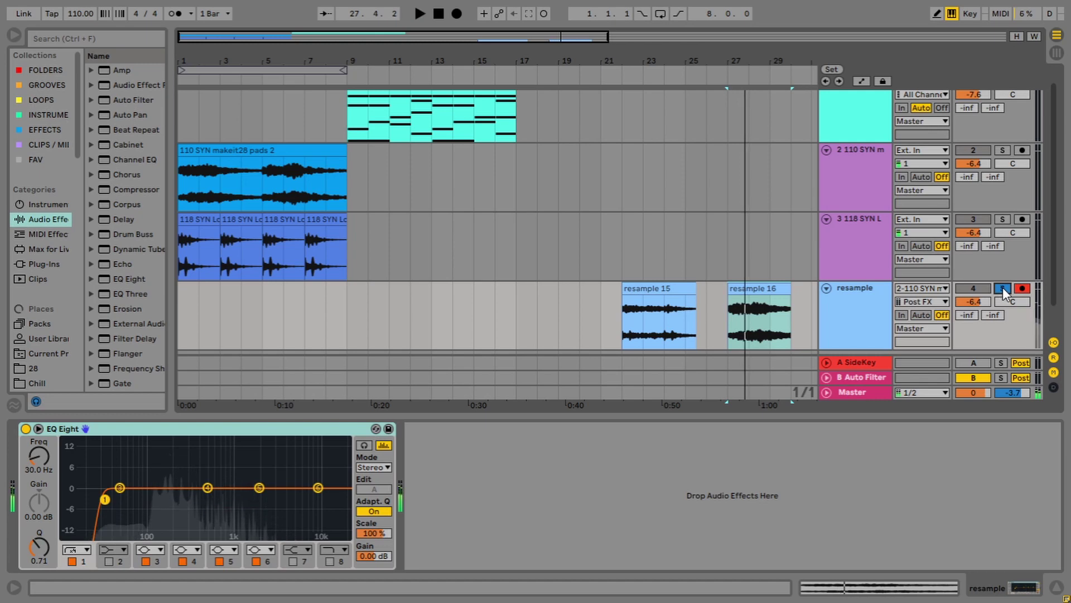
pyautogui.click(221, 175)
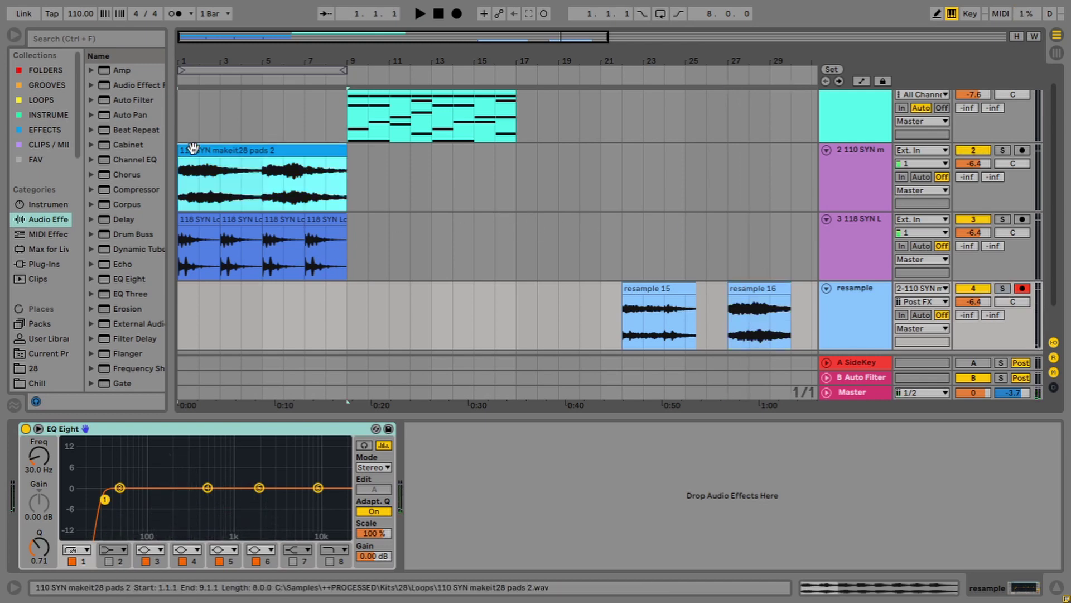
# Step: Switch the tap to Post Mixer, record a trial take, move it to bar 30, and delete it
pyautogui.click(929, 301)
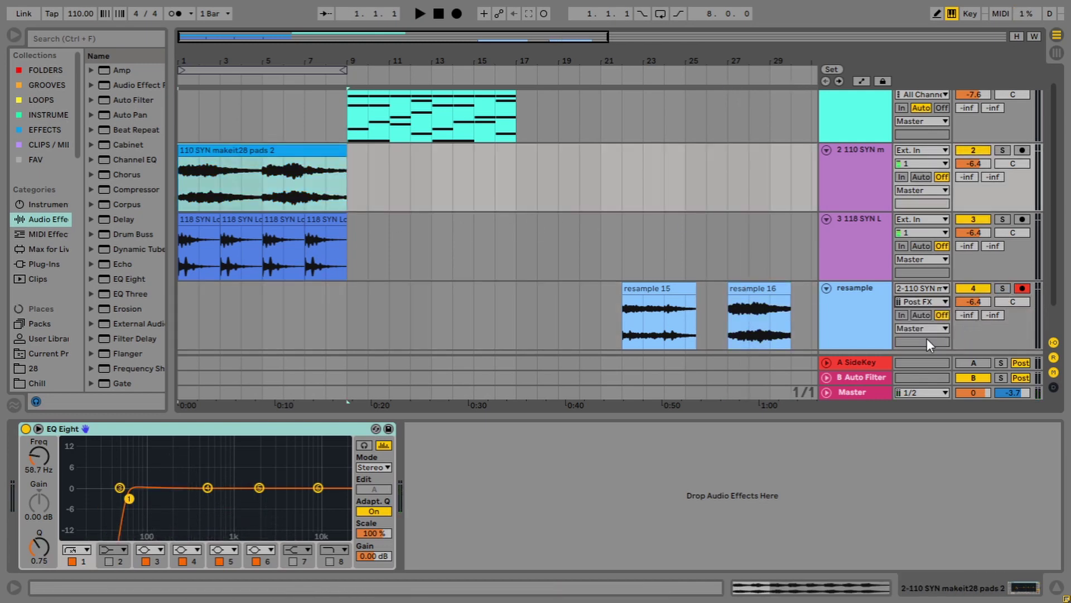
pyautogui.click(915, 328)
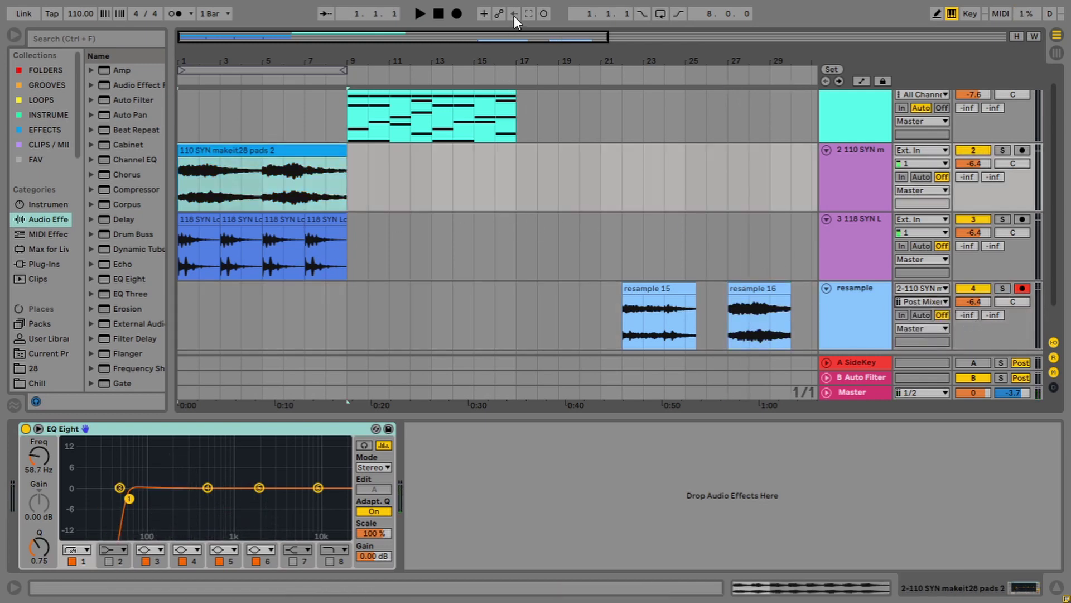
pyautogui.click(456, 14)
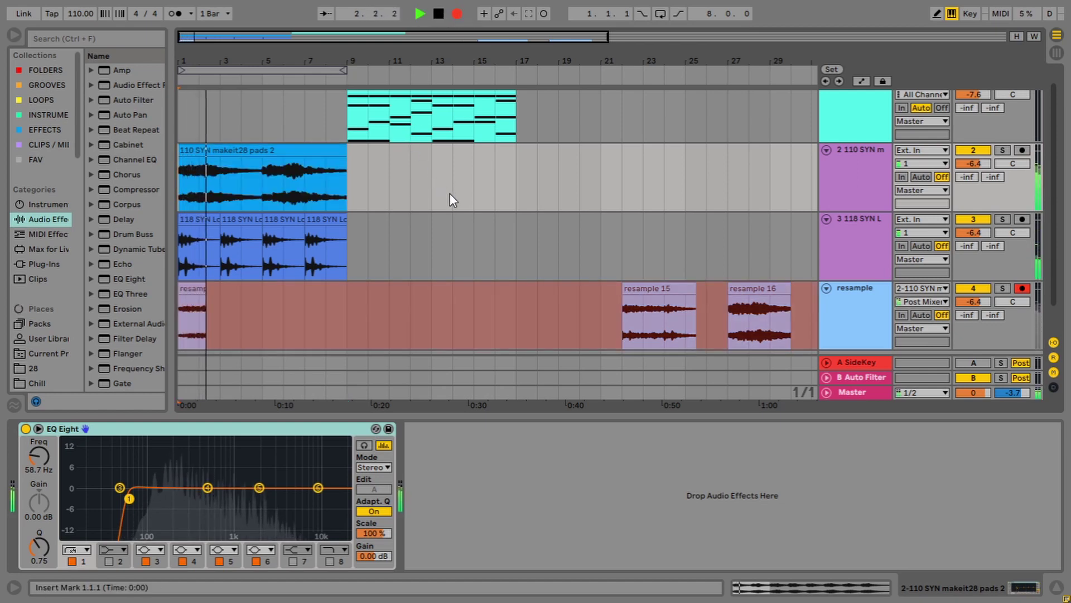
pyautogui.press('space')
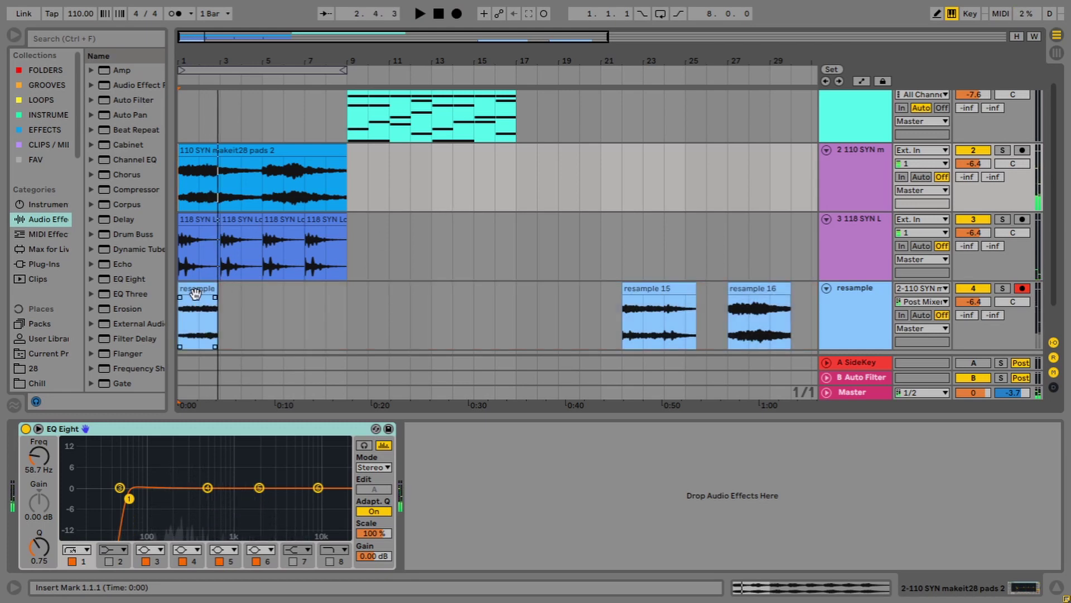
pyautogui.moveTo(195, 293); pyautogui.dragTo(797, 290)
pyautogui.rightClick(805, 294)
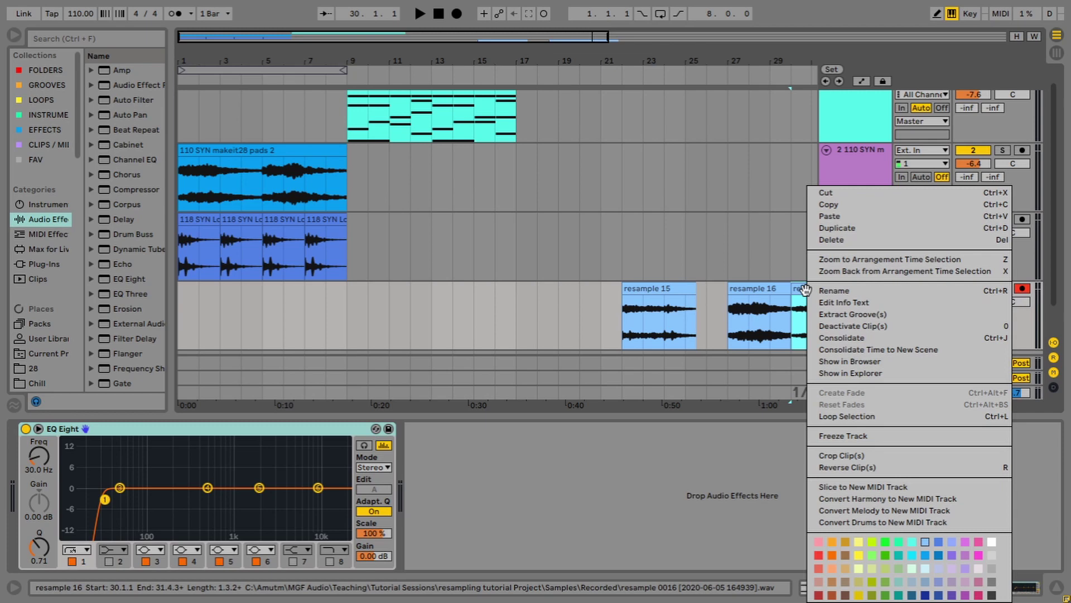
pyautogui.click(826, 241)
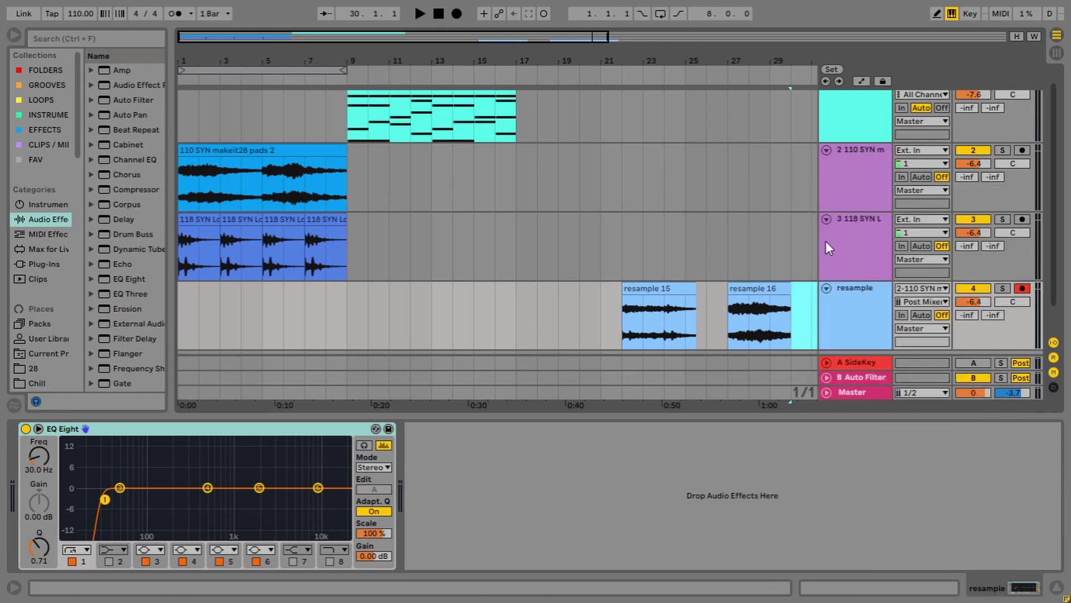
# Step: Group the 118 SYN and 110 SYN tracks into a group named 'stuff'
pyautogui.click(939, 288)
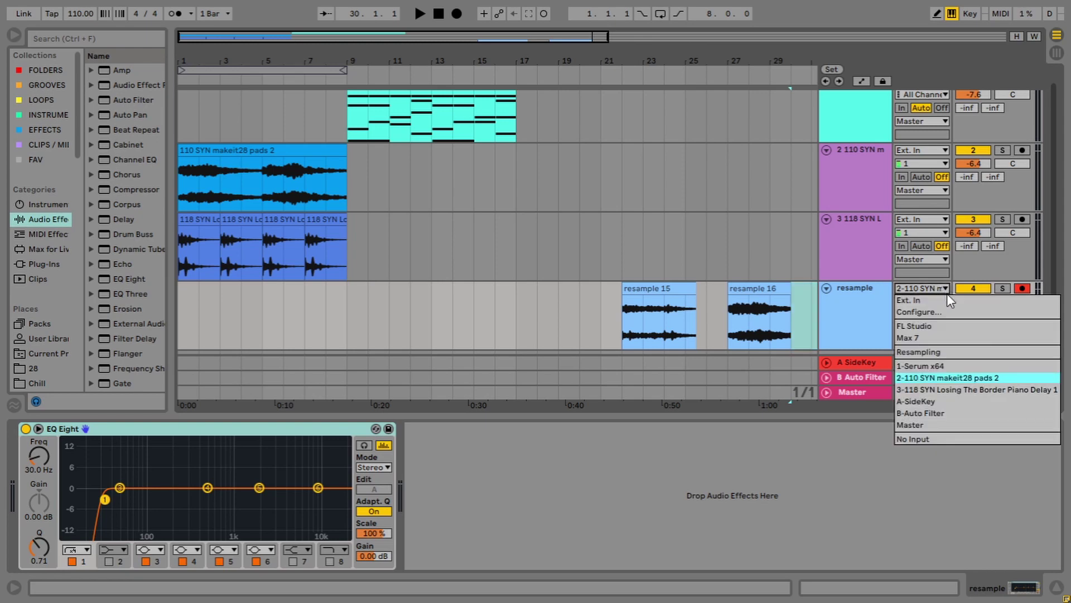
pyautogui.click(856, 242)
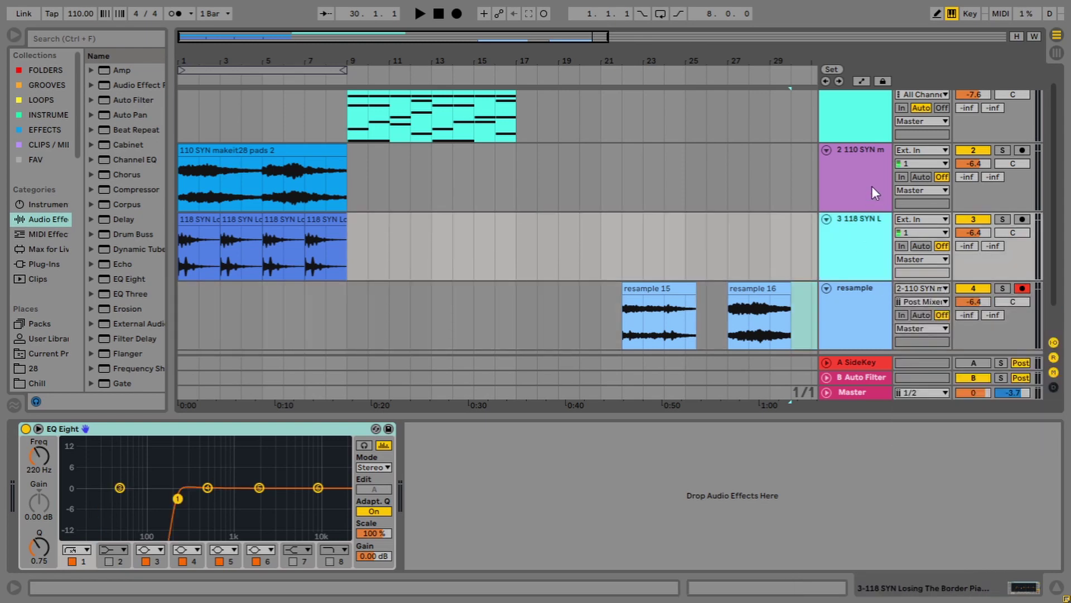
pyautogui.click(863, 168)
pyautogui.hotkey('ctrl', 'g')
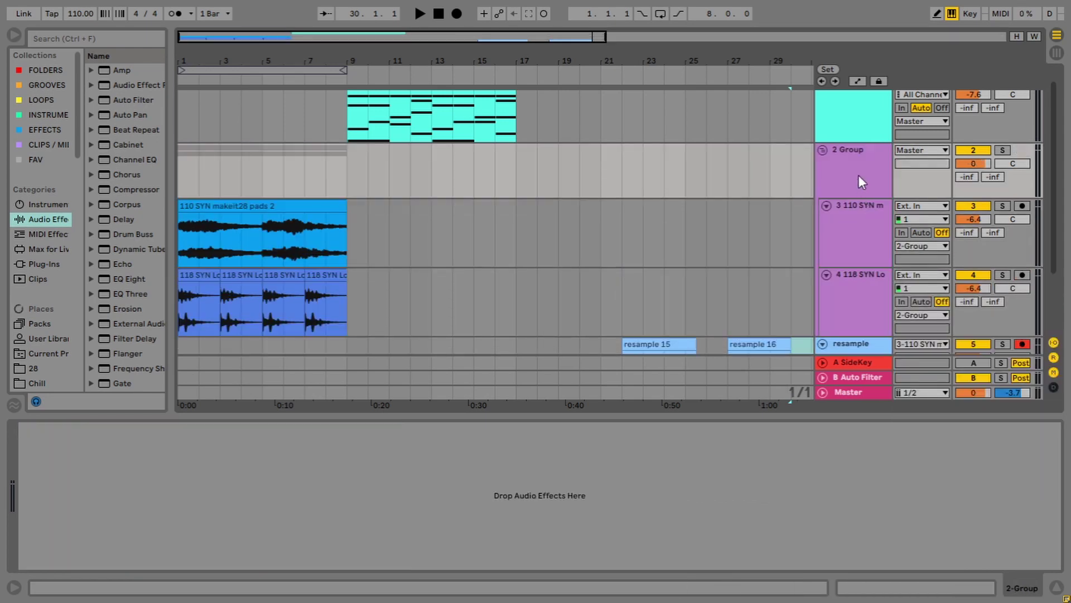
pyautogui.hotkey('ctrl', 'r')
pyautogui.write('stuff')
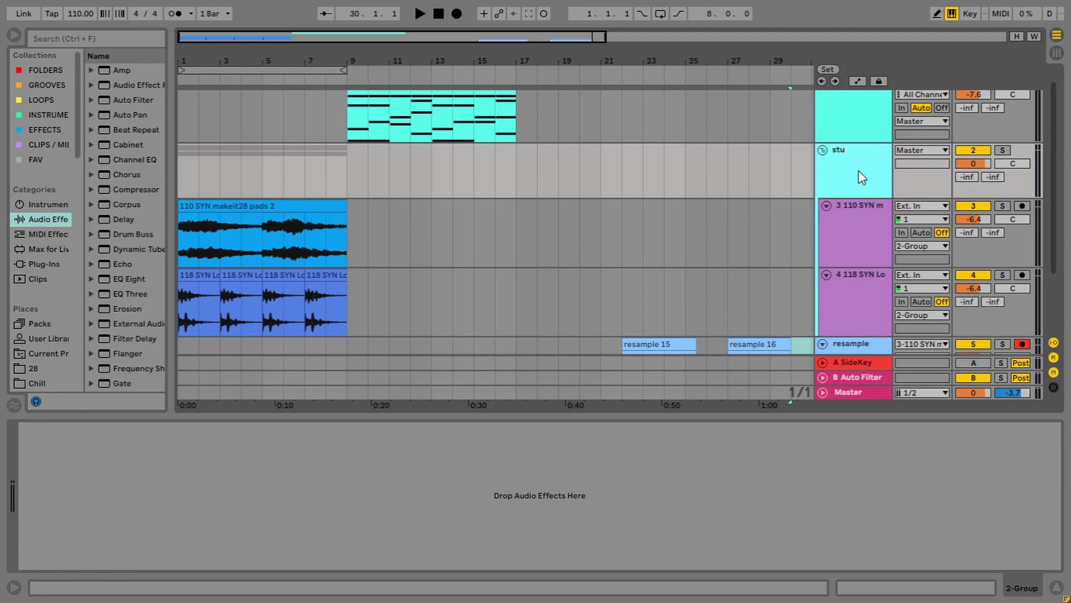
pyautogui.click(825, 221)
# Step: Set the resample track's input to stuff and place the insert marker at the song start
pyautogui.scroll(-3, 873, 253)
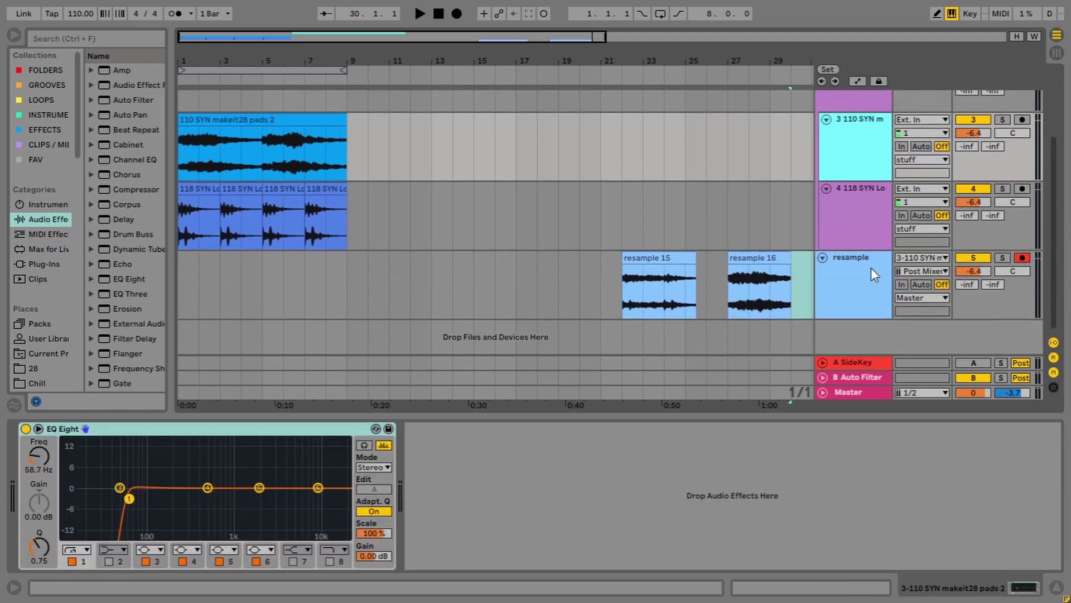
pyautogui.click(922, 257)
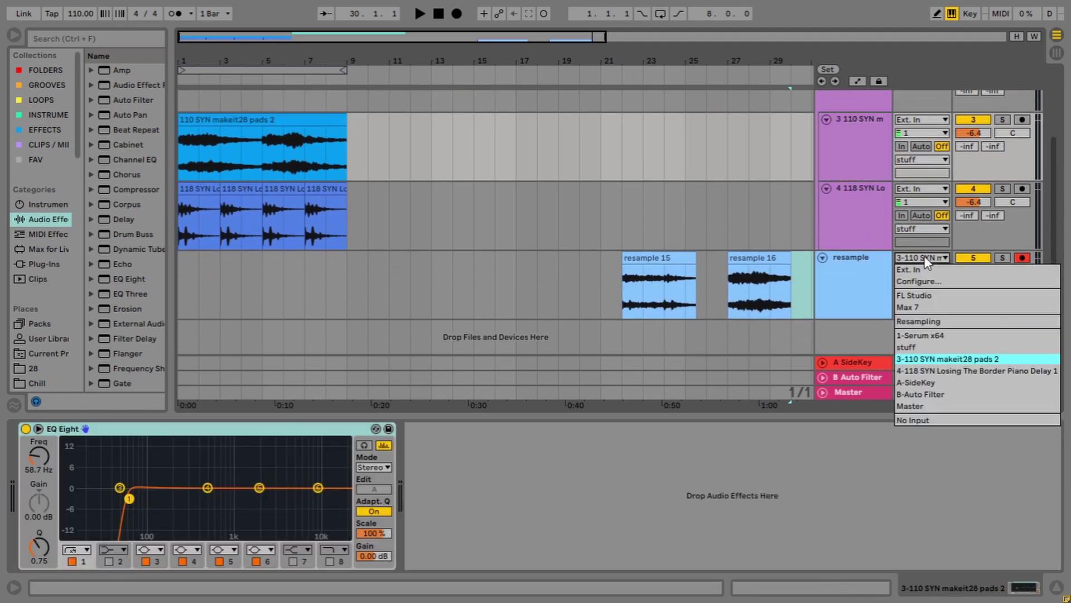
pyautogui.click(947, 353)
pyautogui.click(184, 275)
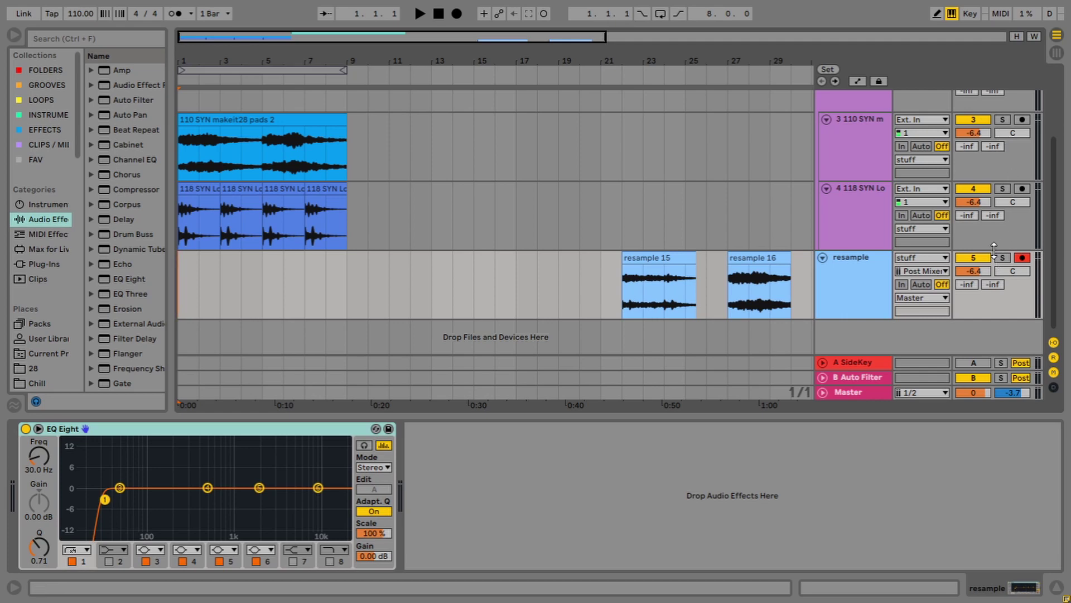
pyautogui.click(931, 258)
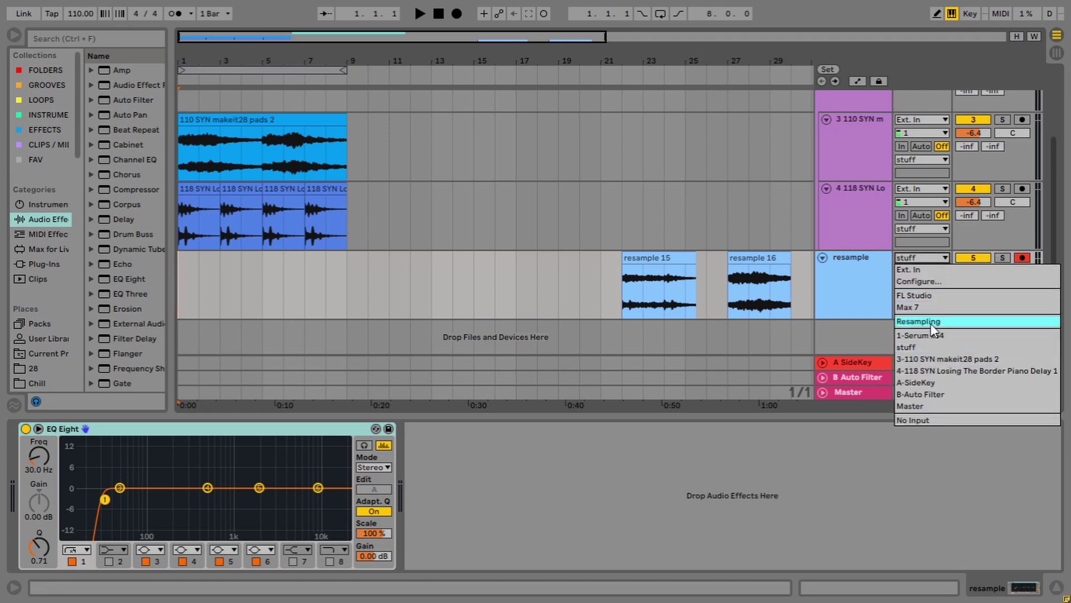
pyautogui.click(873, 274)
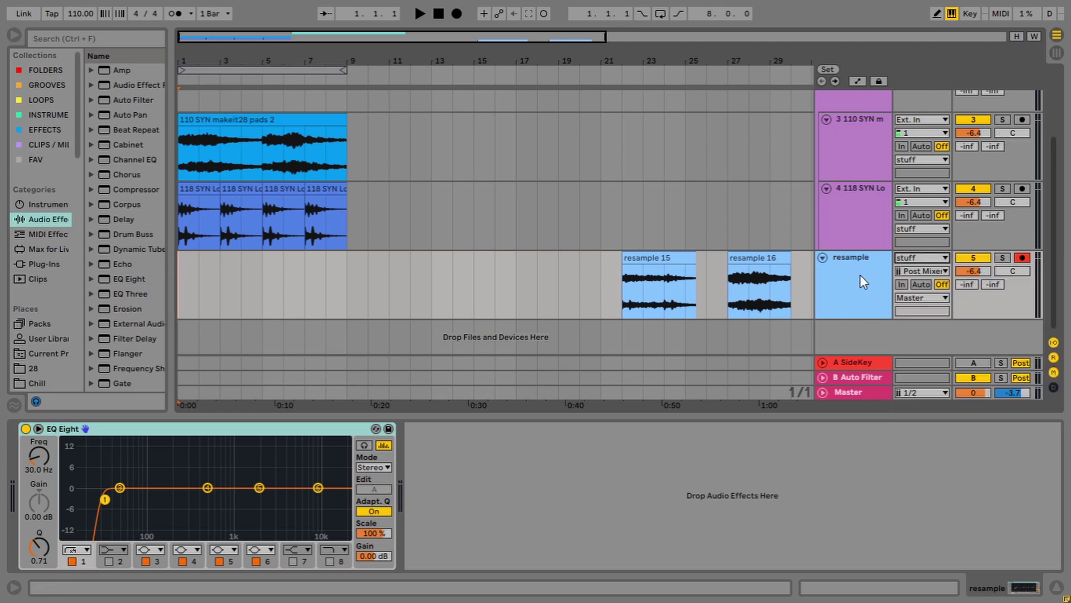
pyautogui.click(858, 261)
pyautogui.click(868, 392)
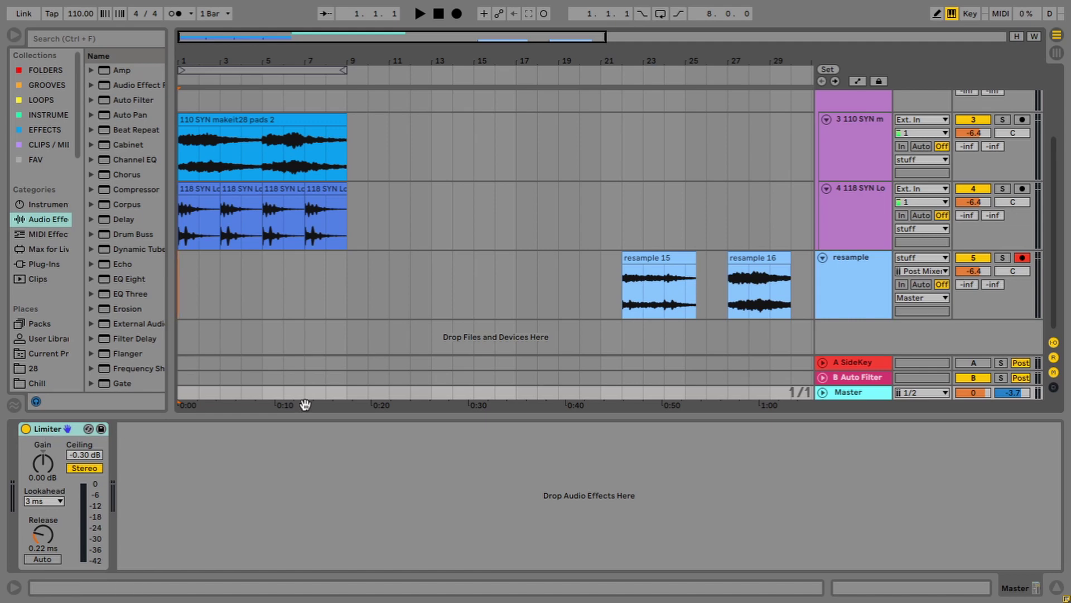
pyautogui.click(923, 245)
pyautogui.click(922, 258)
pyautogui.click(913, 289)
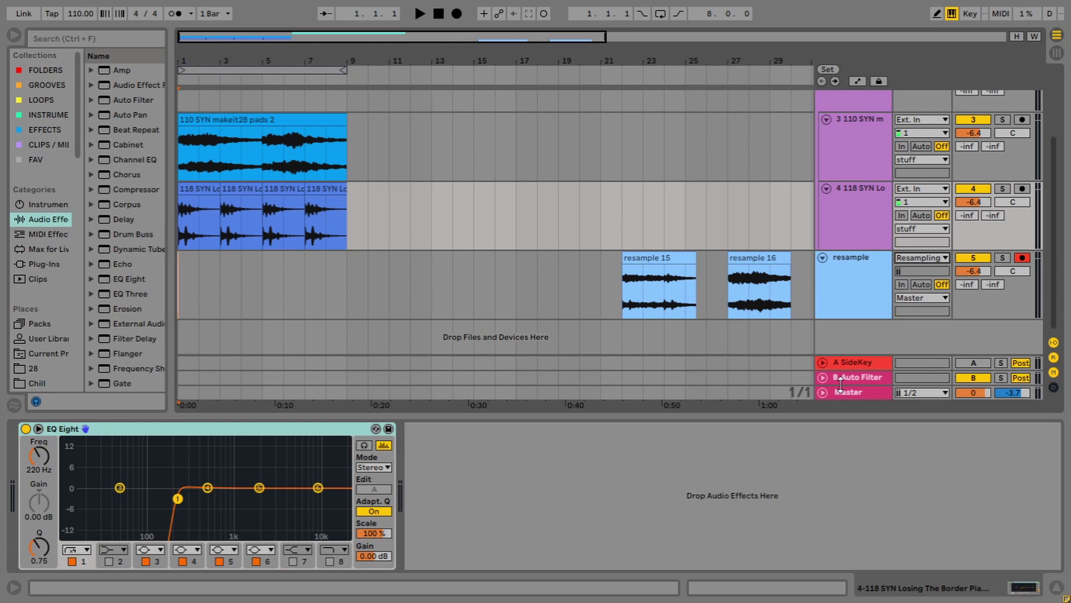
pyautogui.click(913, 260)
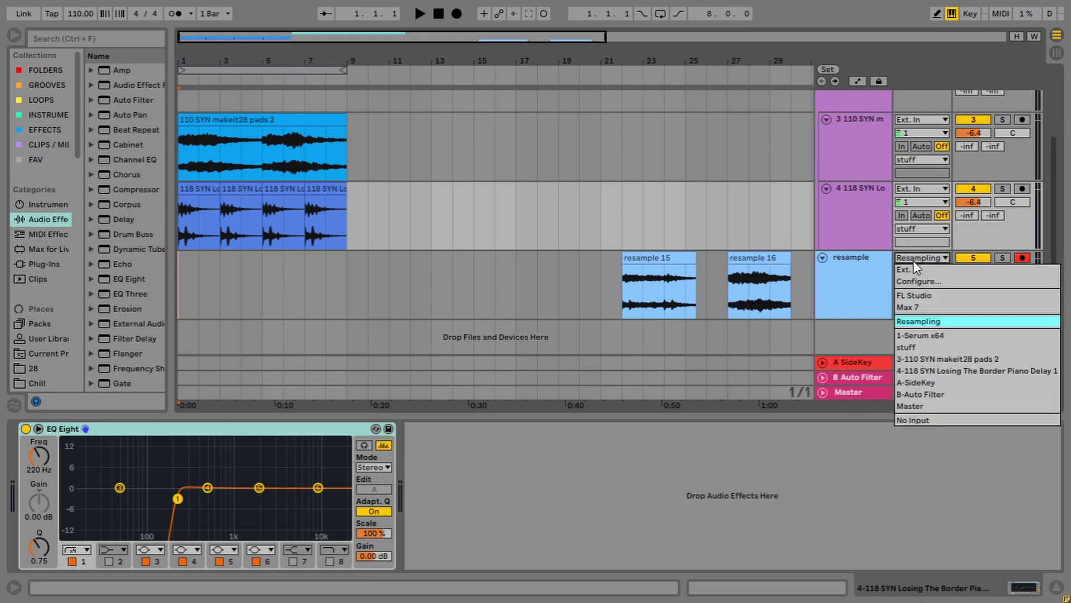
pyautogui.click(938, 322)
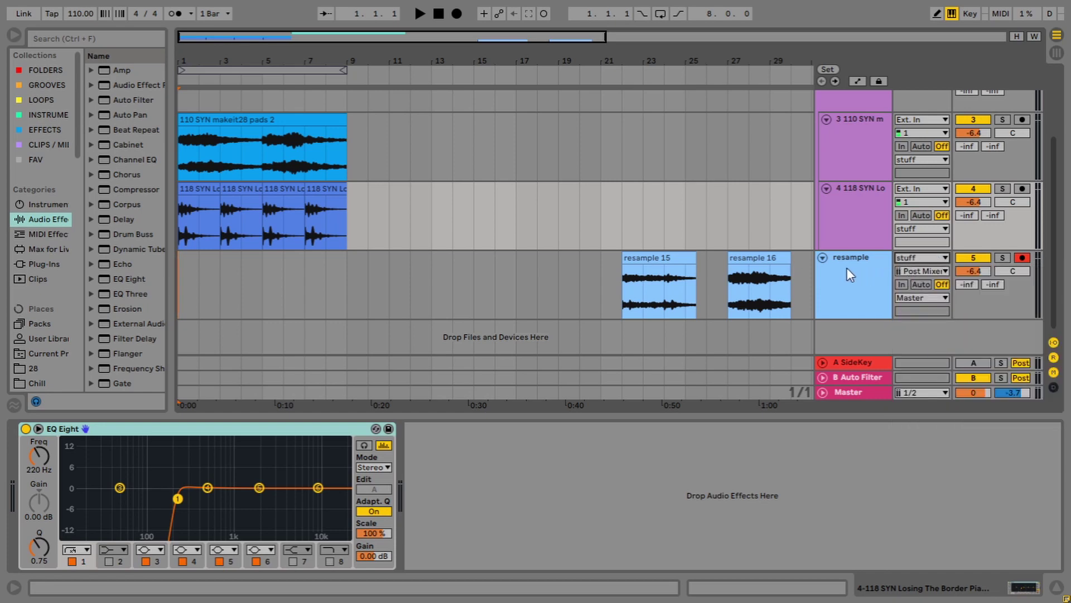
# Step: Check the resample track's input list unchanged and select the 118 SYN track
pyautogui.scroll(1, 830, 268)
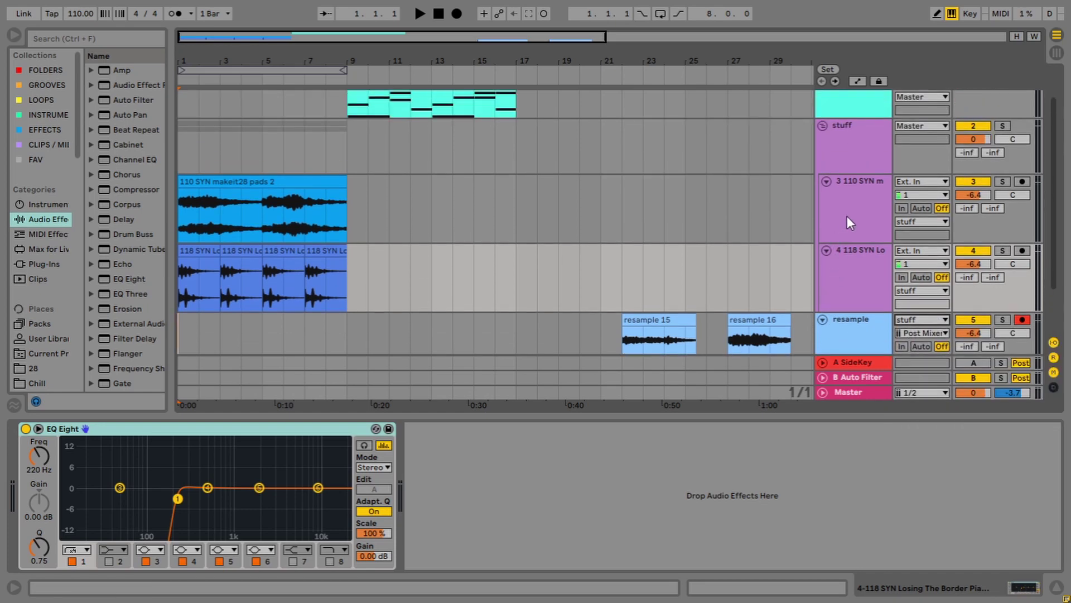
pyautogui.scroll(-2, 852, 220)
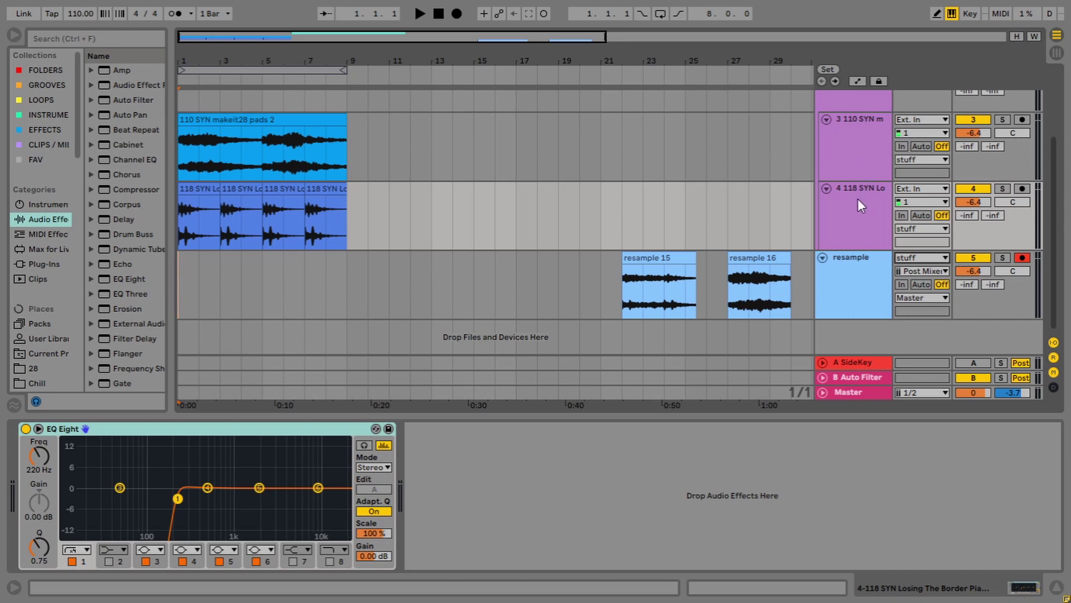
pyautogui.scroll(2, 869, 212)
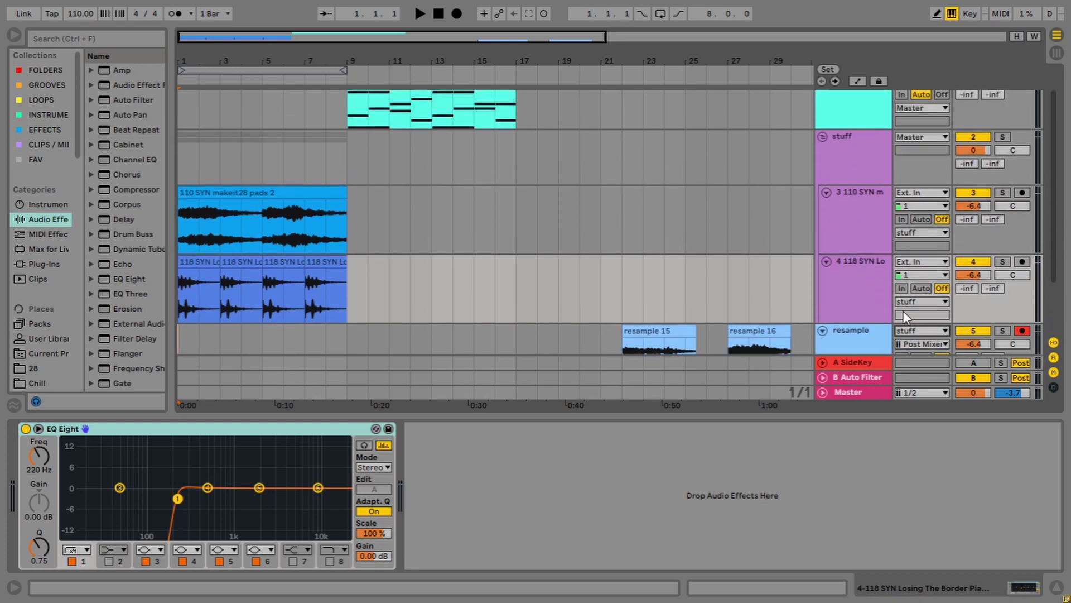
pyautogui.scroll(-2, 899, 251)
pyautogui.click(930, 260)
pyautogui.click(933, 255)
pyautogui.click(878, 213)
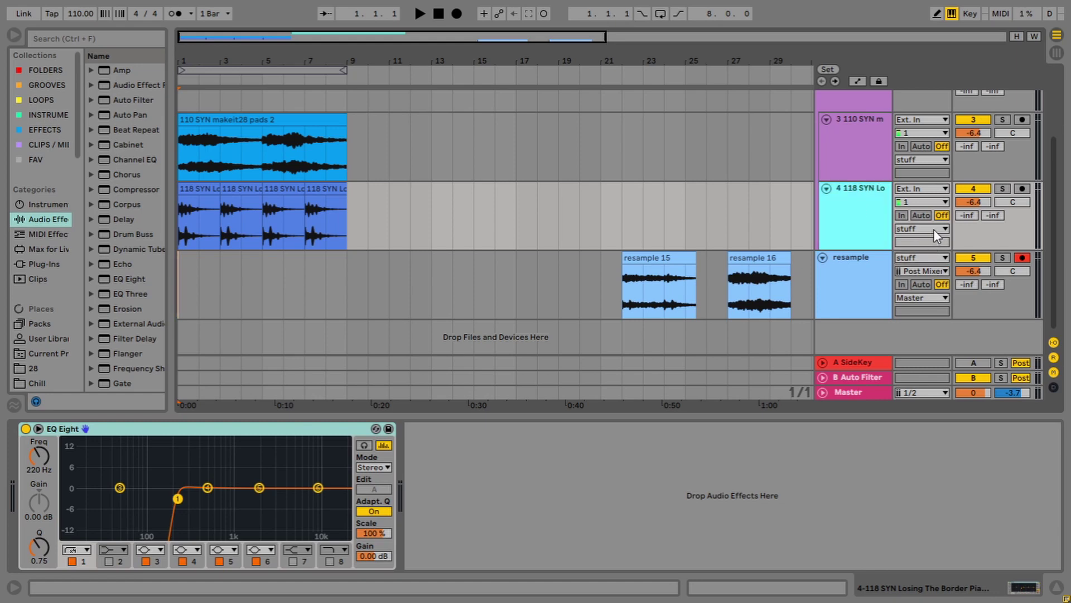
# Step: Drag 110 SYN pads above the stuff group and set its Audio To to 'resample'
pyautogui.scroll(2, 849, 218)
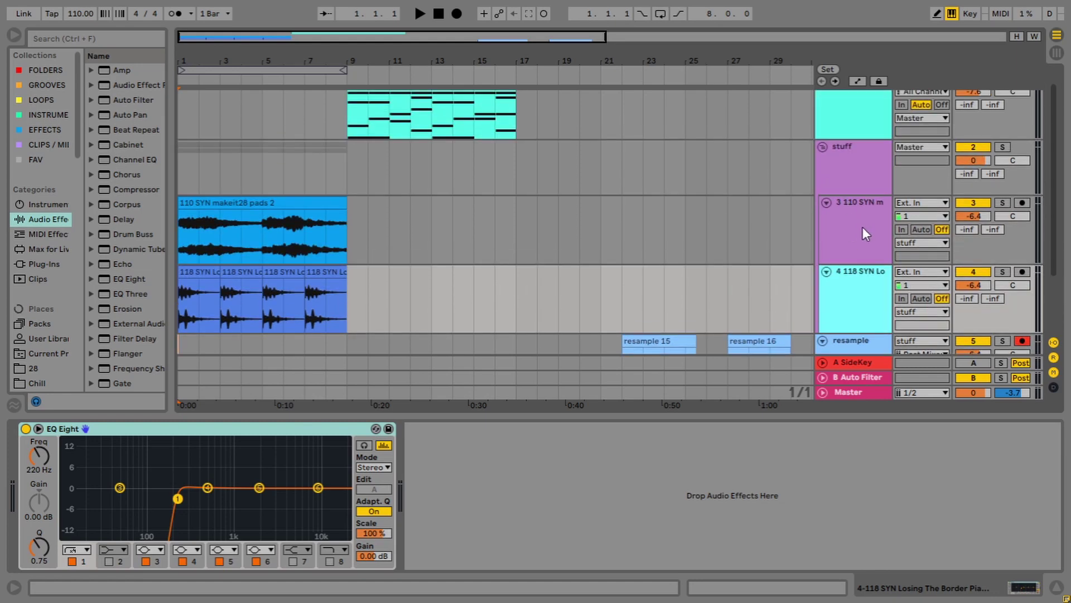
pyautogui.moveTo(863, 227); pyautogui.dragTo(843, 173)
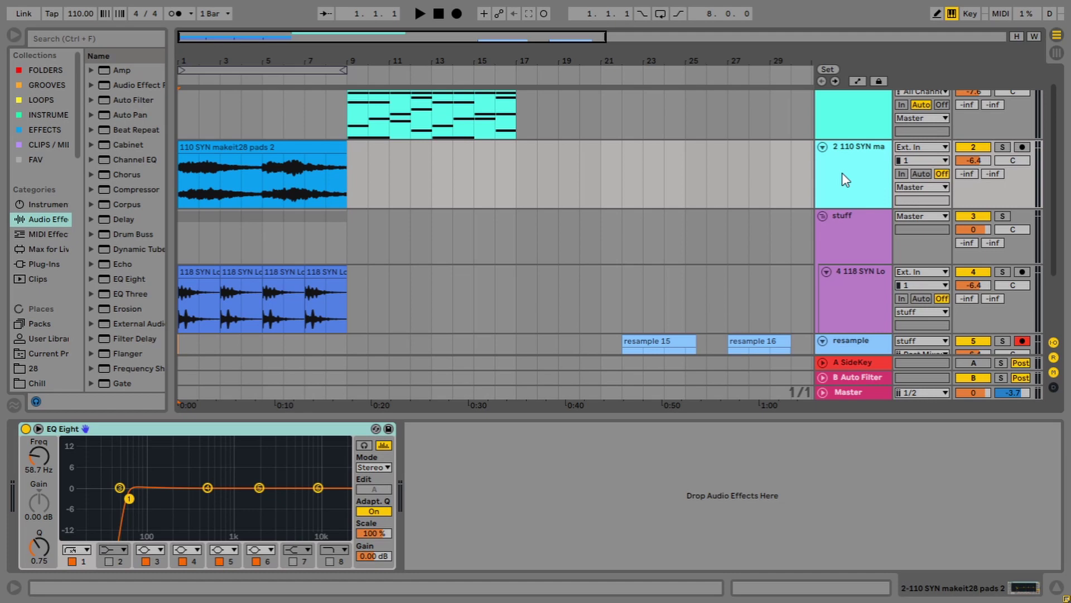
pyautogui.click(922, 189)
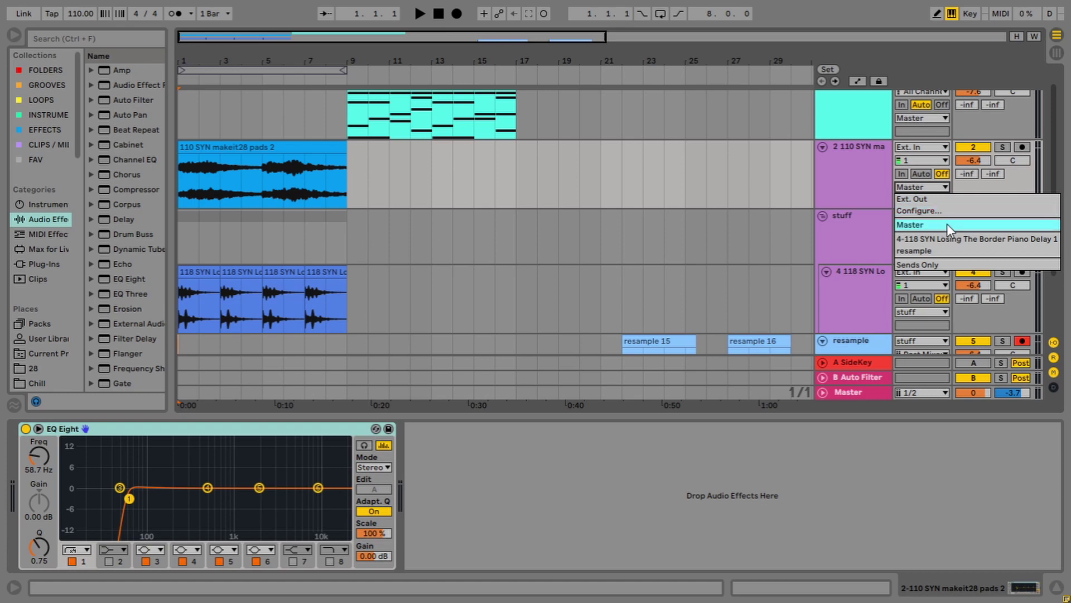
pyautogui.click(928, 249)
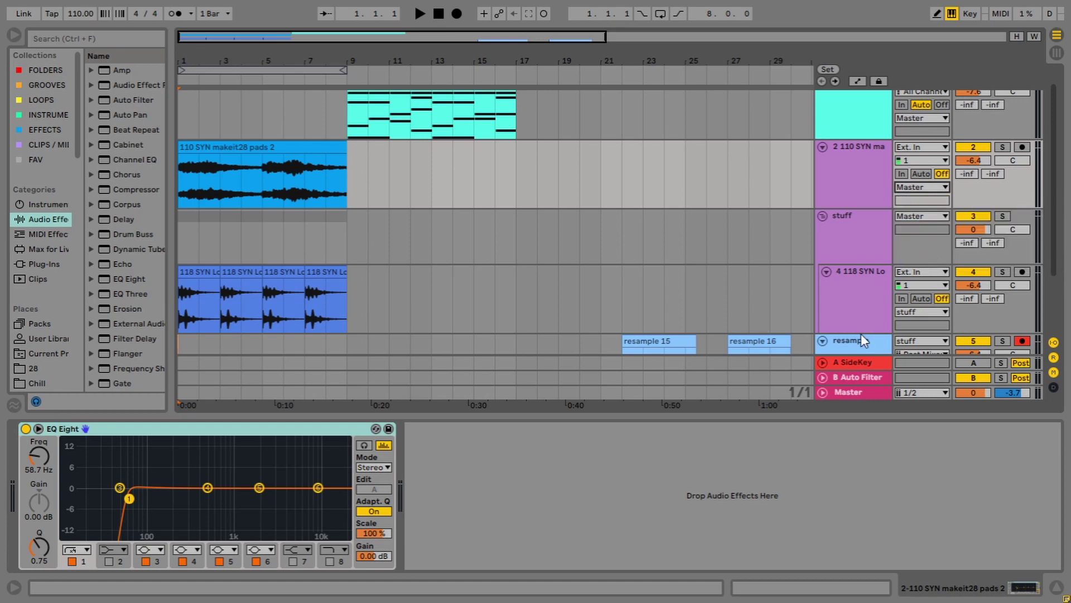
# Step: Set the resample track's input to No Input and select the 110 SYN pads track
pyautogui.click(858, 342)
pyautogui.press('Right')
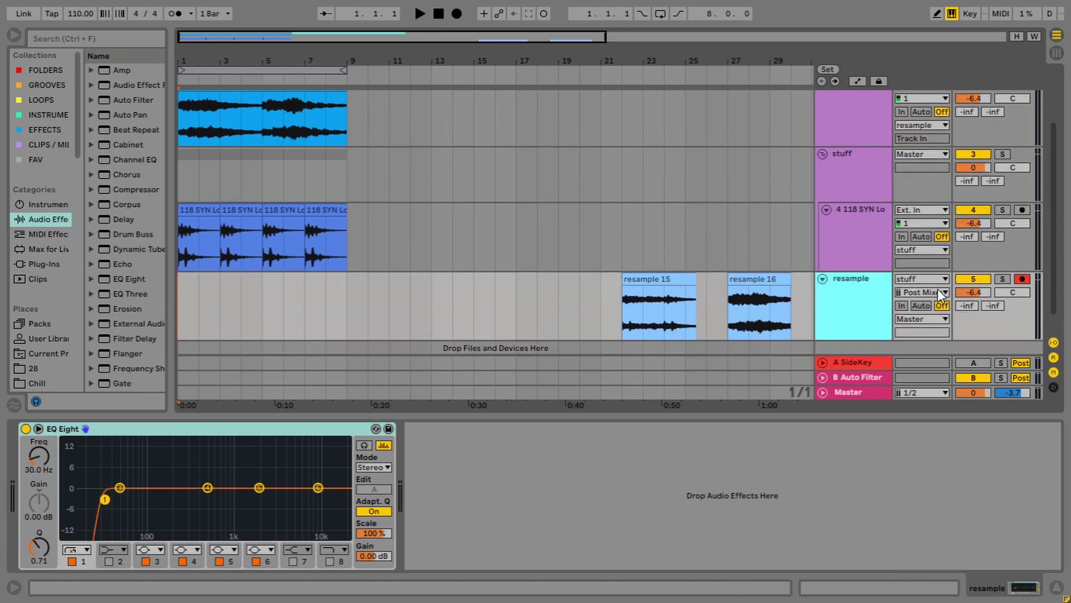
pyautogui.click(933, 280)
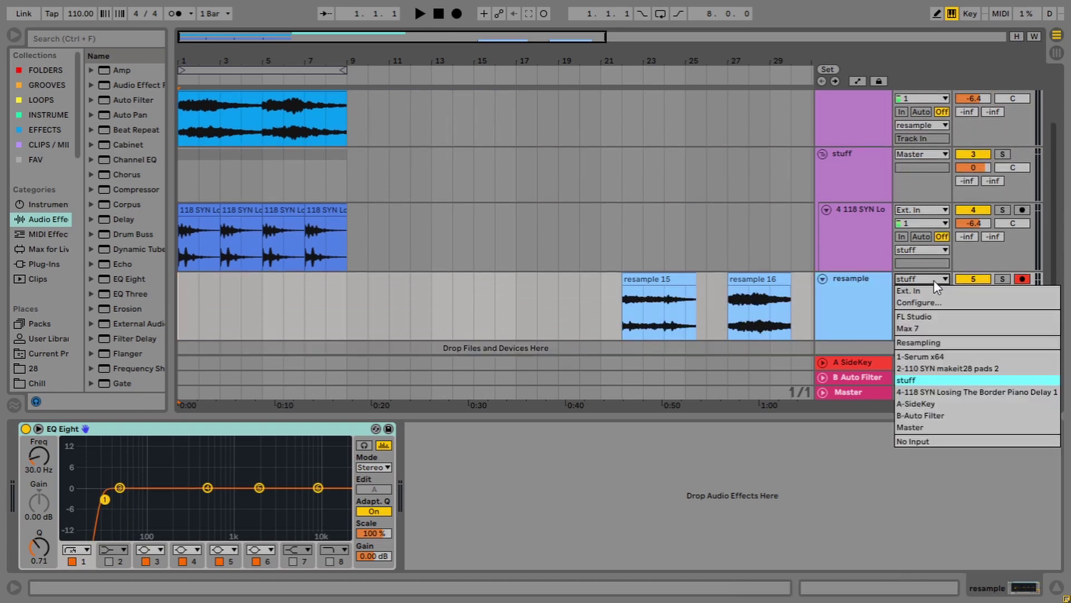
pyautogui.click(920, 440)
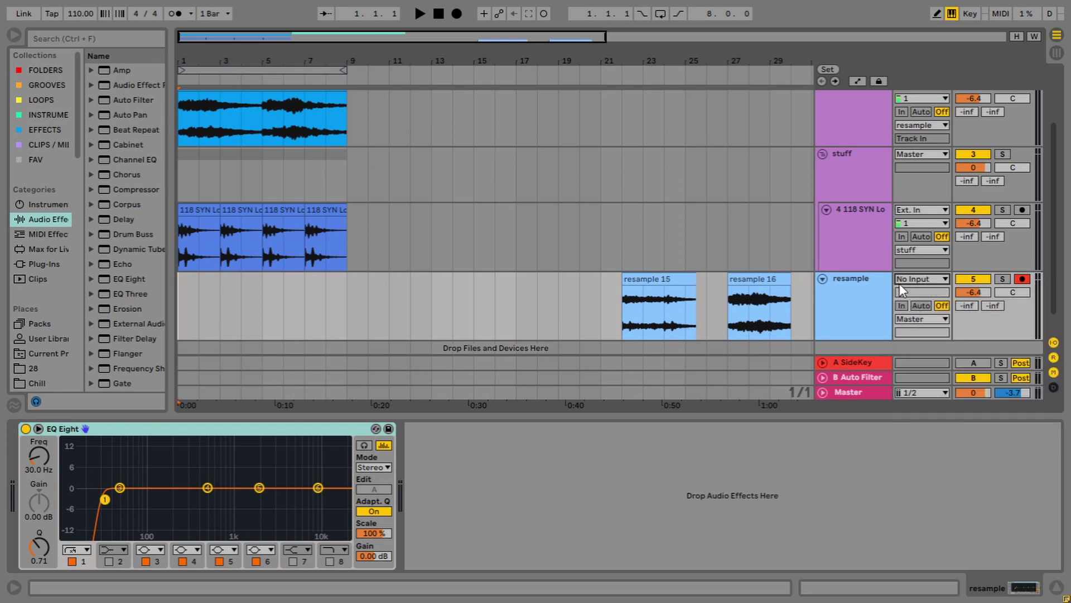
pyautogui.scroll(2, 857, 246)
pyautogui.click(854, 162)
pyautogui.scroll(-3, 877, 252)
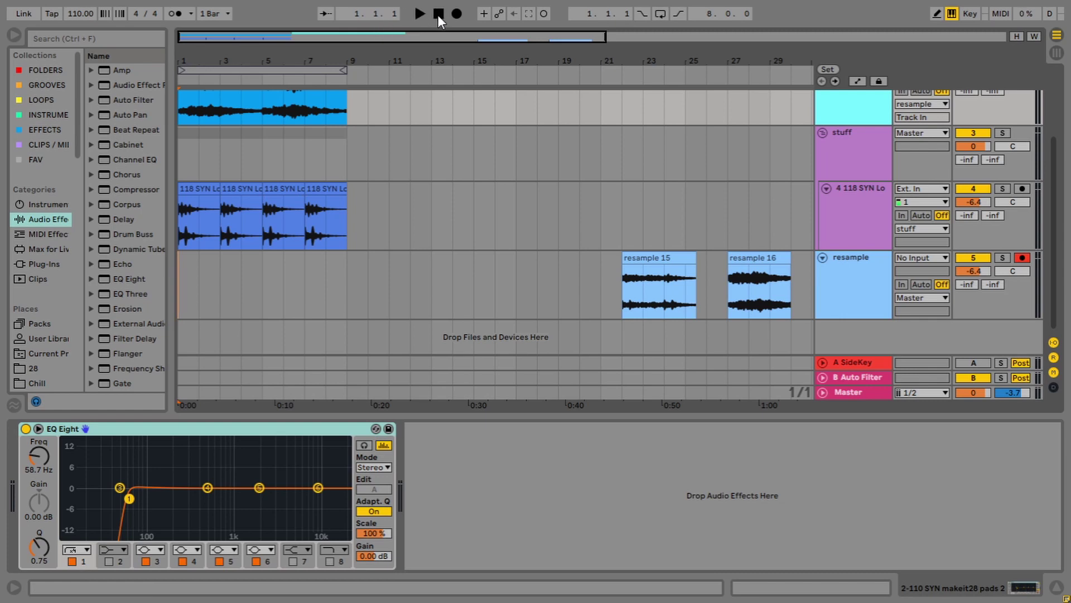
# Step: Record resample 18 onto the resample track and drag the clip to bar 11
pyautogui.click(455, 14)
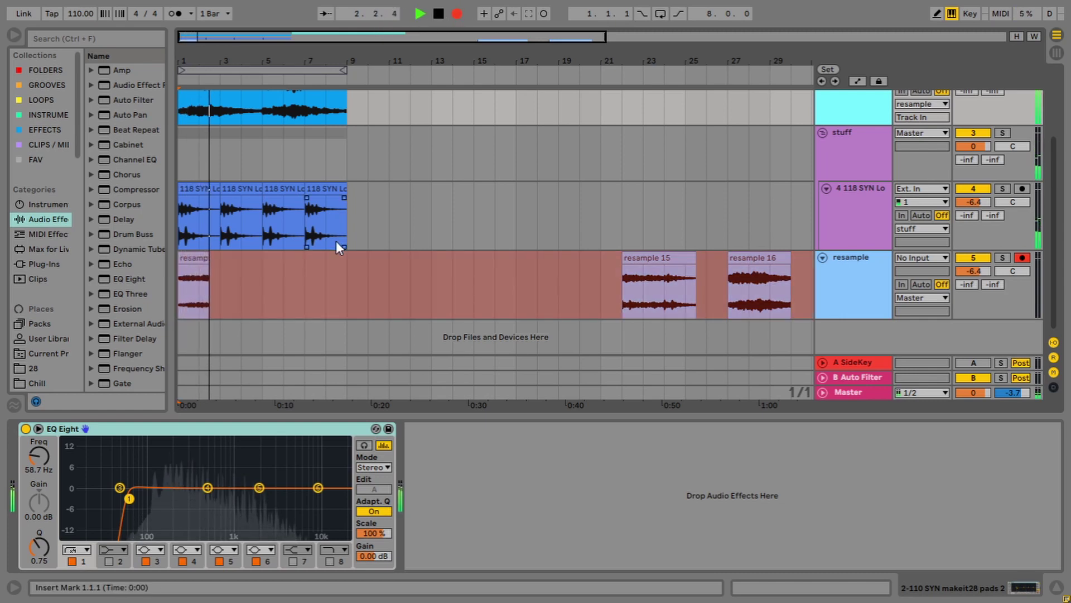
pyautogui.scroll(3, 439, 247)
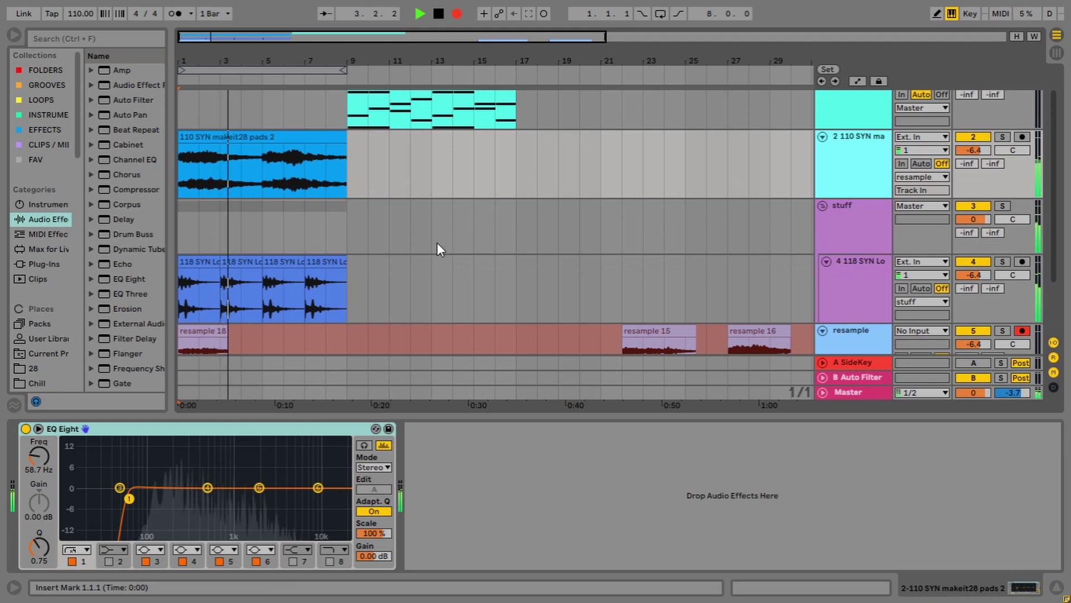
pyautogui.scroll(-3, 433, 243)
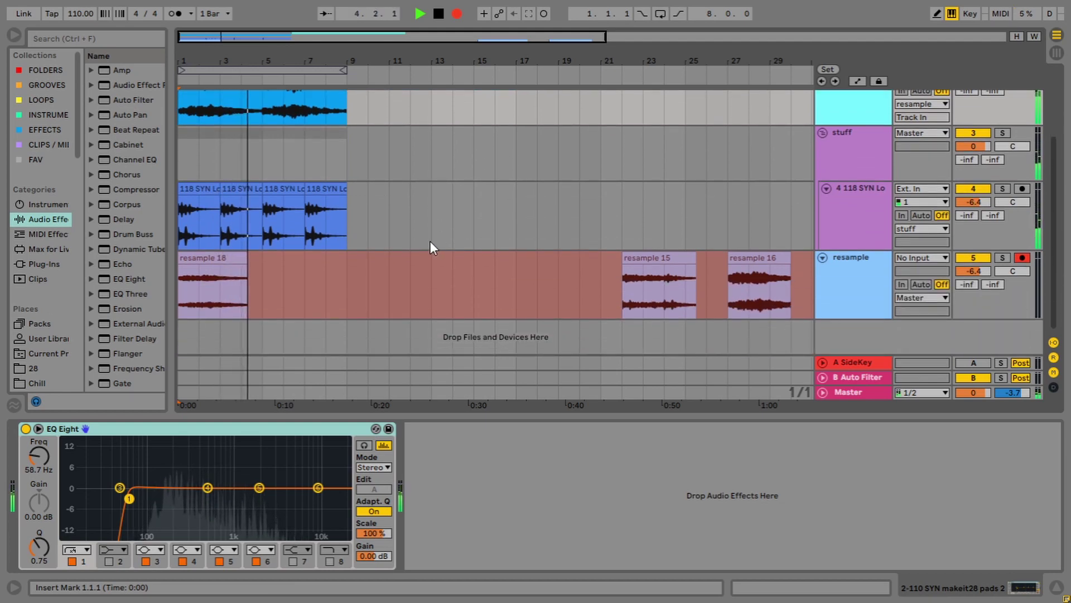
pyautogui.press('space')
pyautogui.scroll(2, 267, 205)
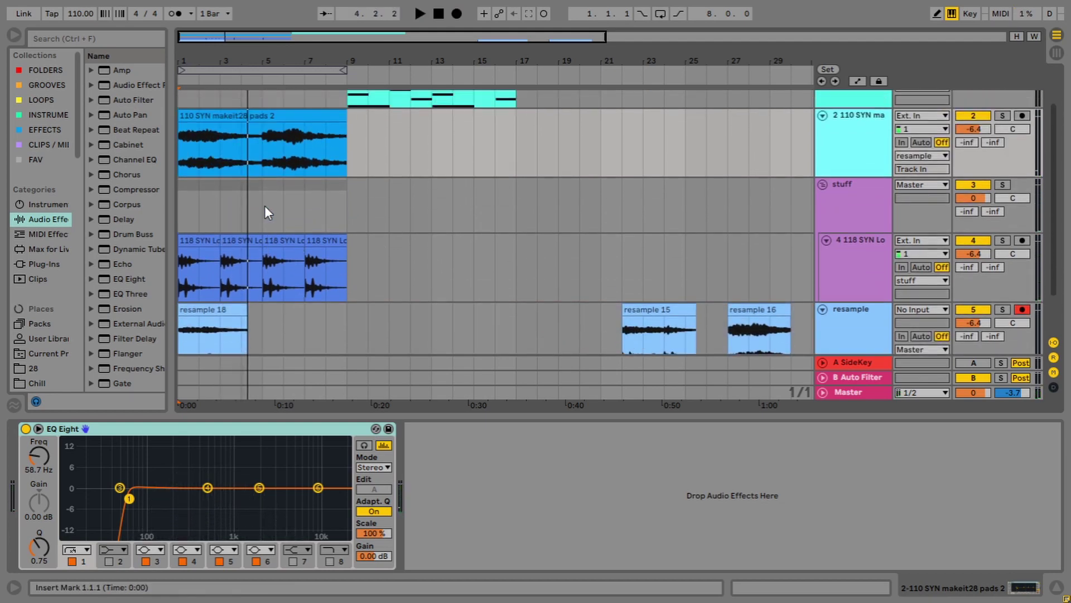
pyautogui.scroll(-2, 230, 238)
pyautogui.moveTo(239, 271); pyautogui.dragTo(409, 274)
pyautogui.scroll(1, 363, 275)
pyautogui.scroll(1, 363, 275)
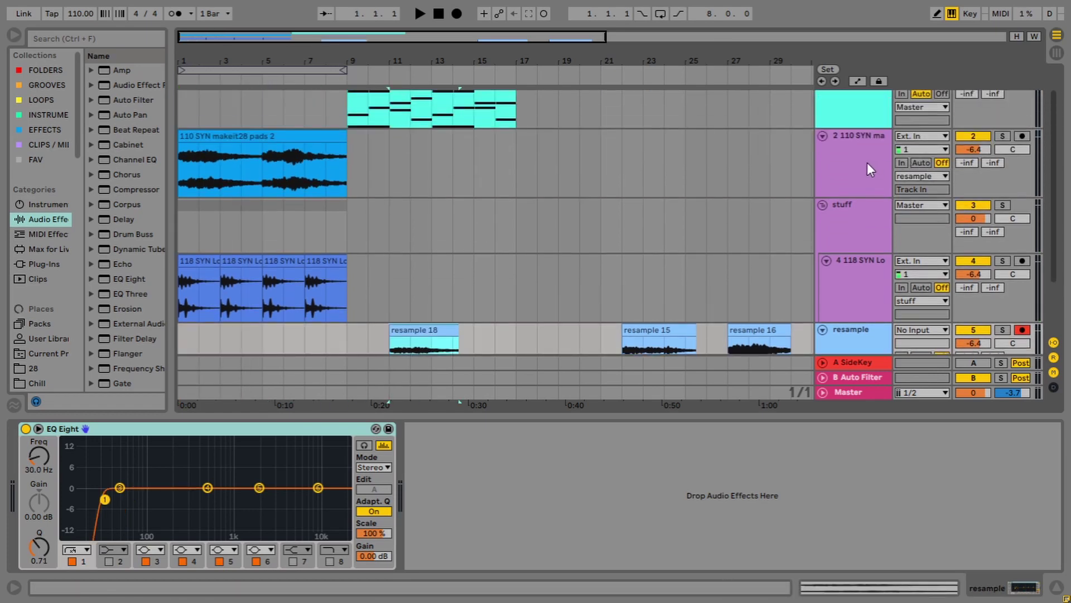
pyautogui.scroll(-2, 928, 223)
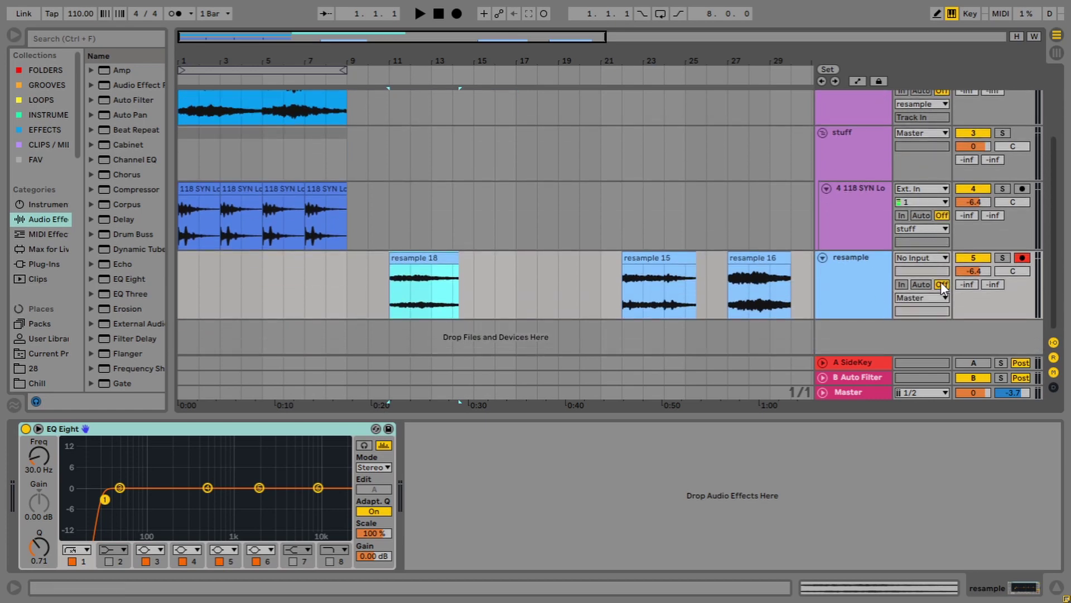
# Step: Set the resample track's monitoring to In and play the set from the start
pyautogui.click(902, 284)
pyautogui.click(441, 14)
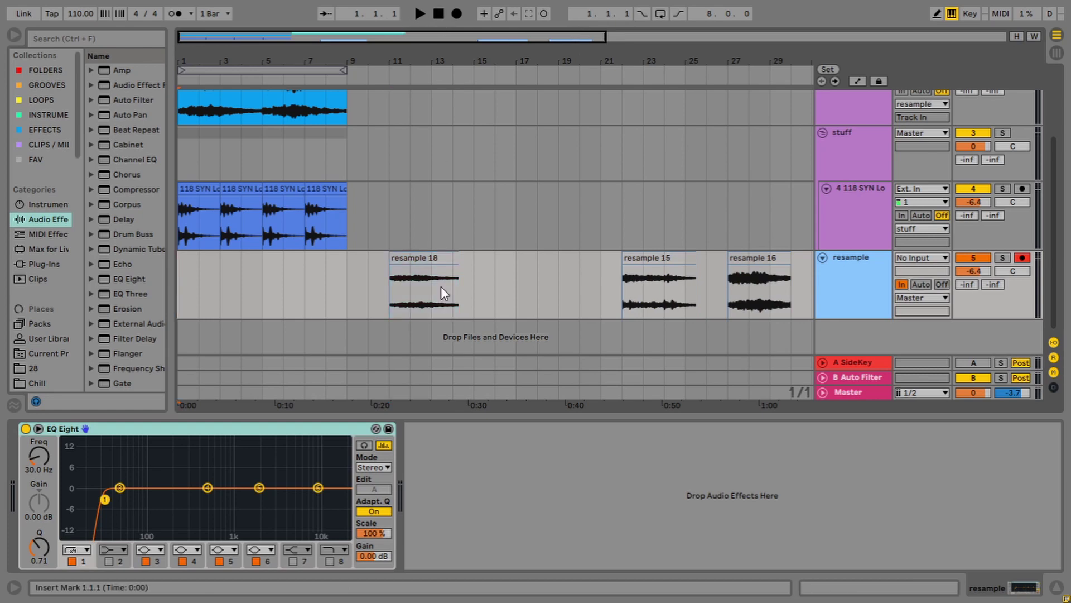
pyautogui.press('space')
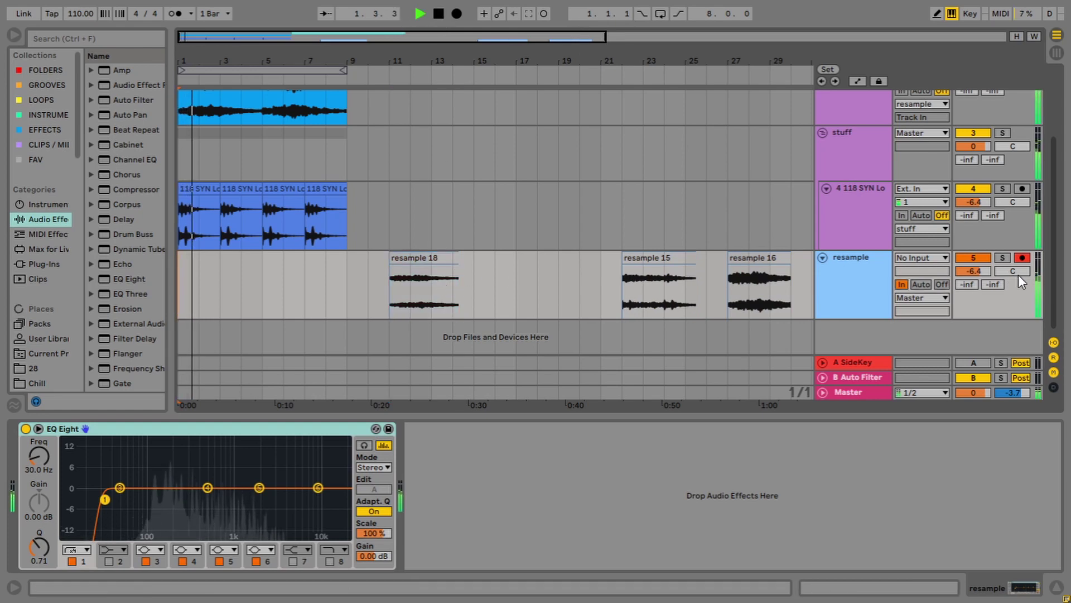
# Step: Stop playback and rename the resample track to 'drum bus'
pyautogui.click(847, 269)
pyautogui.press('space')
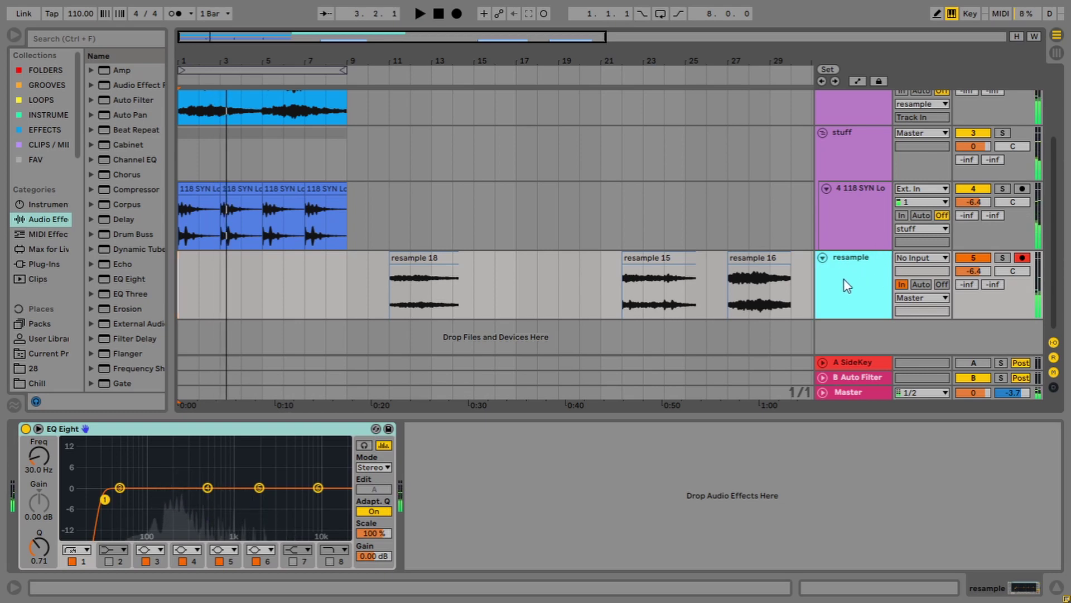
pyautogui.hotkey('ctrl', 'r')
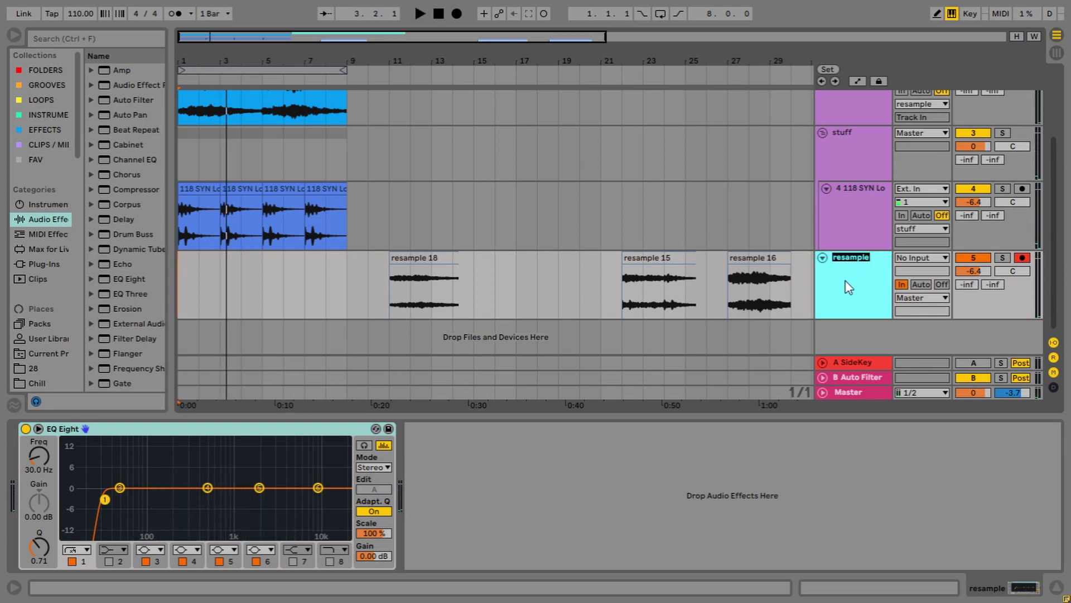
pyautogui.write('drum bus')
pyautogui.press('Return')
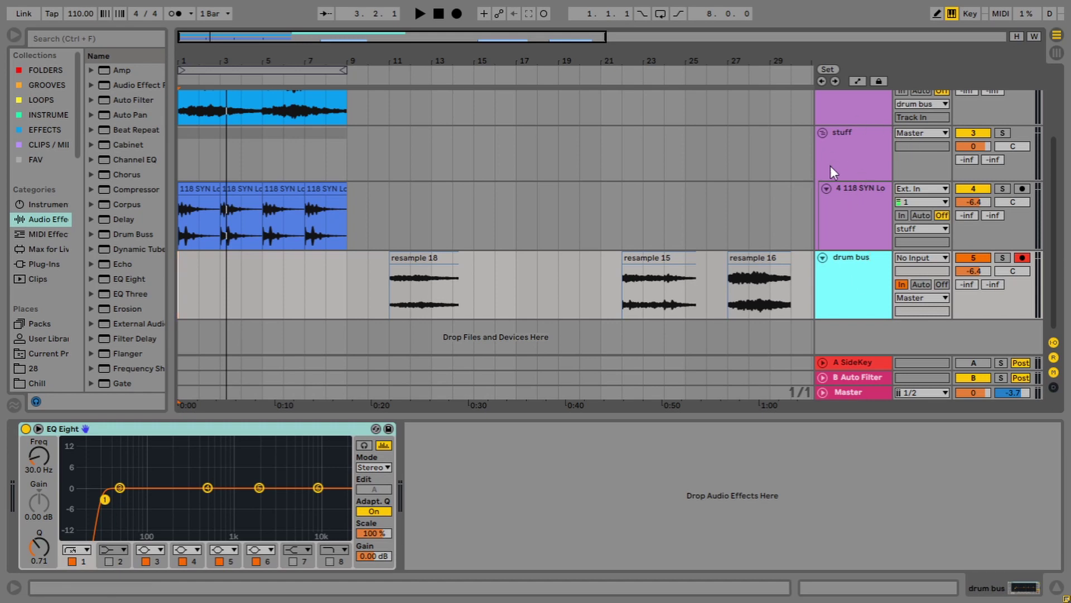
# Step: Route the 110 SYN pads output to drum bus, then reselect the drum bus track
pyautogui.scroll(2, 837, 175)
pyautogui.click(923, 166)
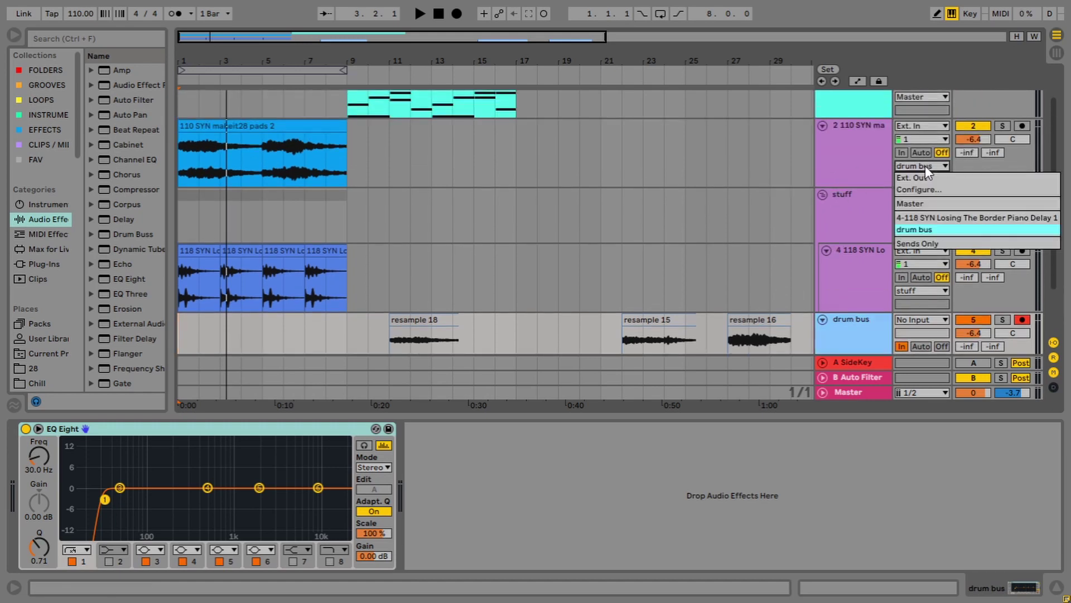
pyautogui.click(913, 230)
pyautogui.scroll(-1, 919, 212)
pyautogui.click(863, 285)
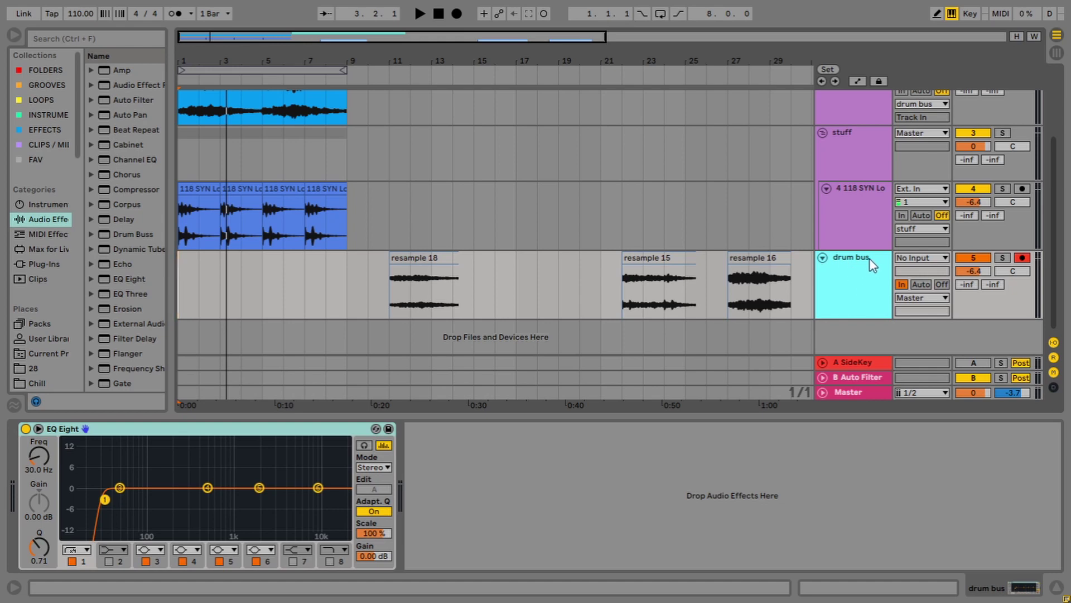
# Step: Add Delay at 37% dry/wet and a Reverb to the 110 SYN pads chain
pyautogui.scroll(2, 861, 270)
pyautogui.scroll(2, 862, 275)
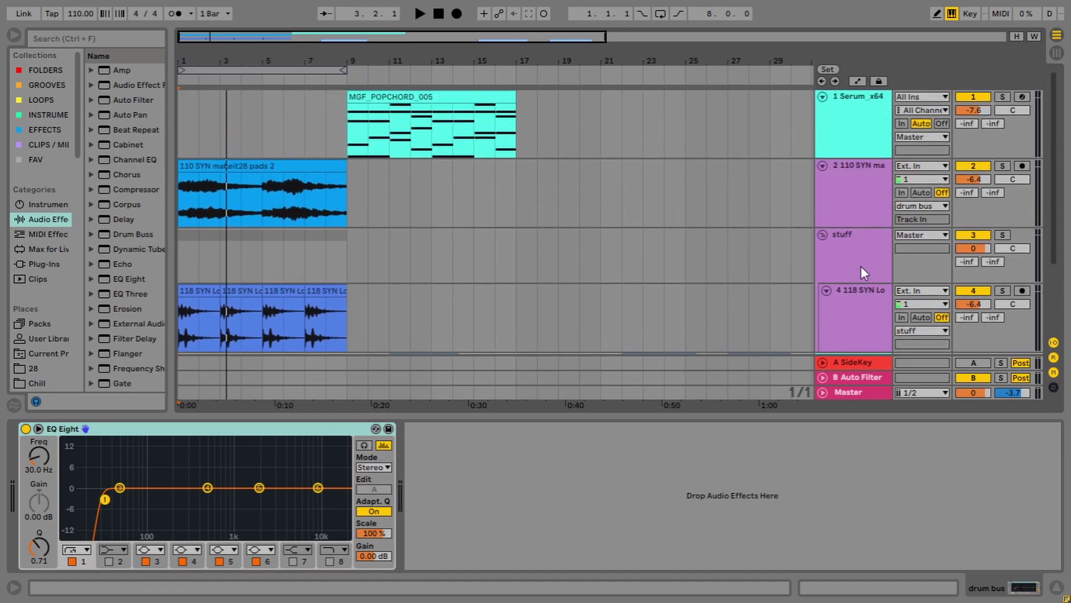
pyautogui.click(851, 180)
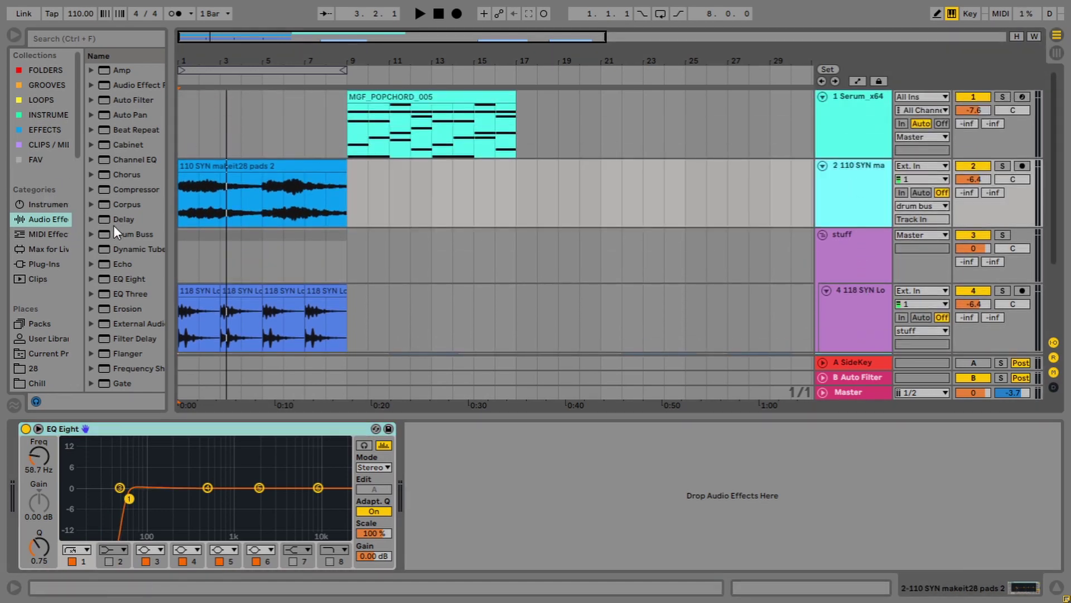
pyautogui.moveTo(113, 222); pyautogui.dragTo(452, 491)
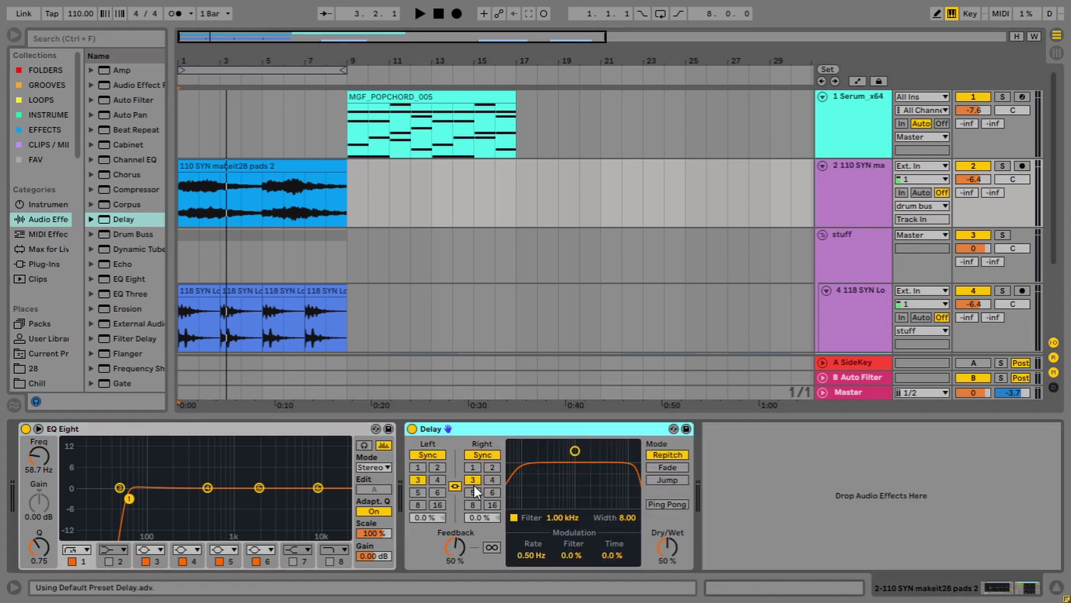
pyautogui.moveTo(666, 551); pyautogui.dragTo(667, 561)
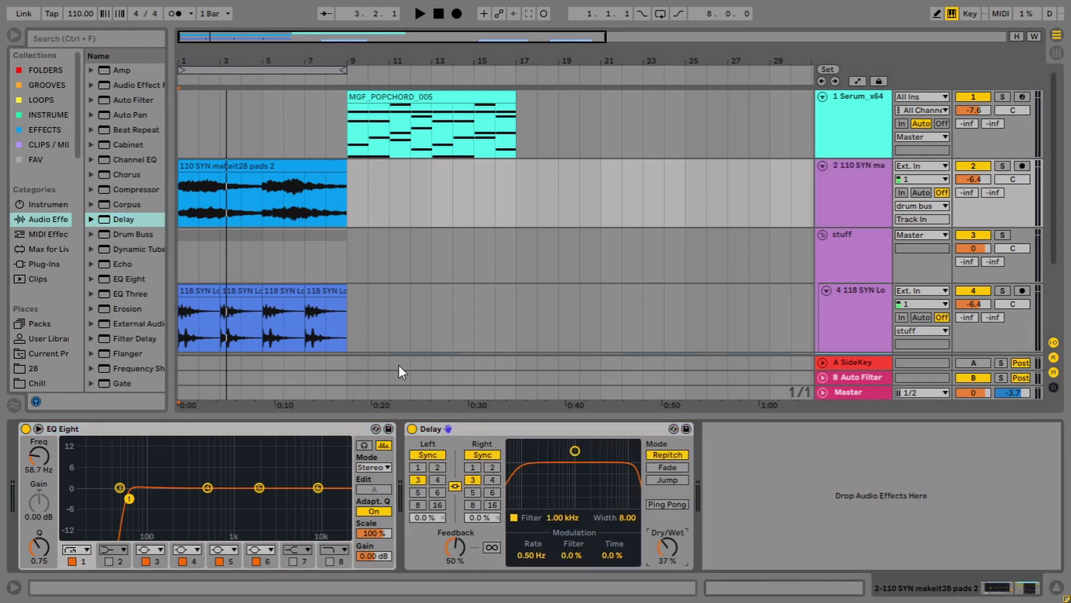
pyautogui.scroll(-5, 131, 249)
pyautogui.scroll(-2, 120, 273)
pyautogui.moveTo(120, 294); pyautogui.dragTo(617, 536)
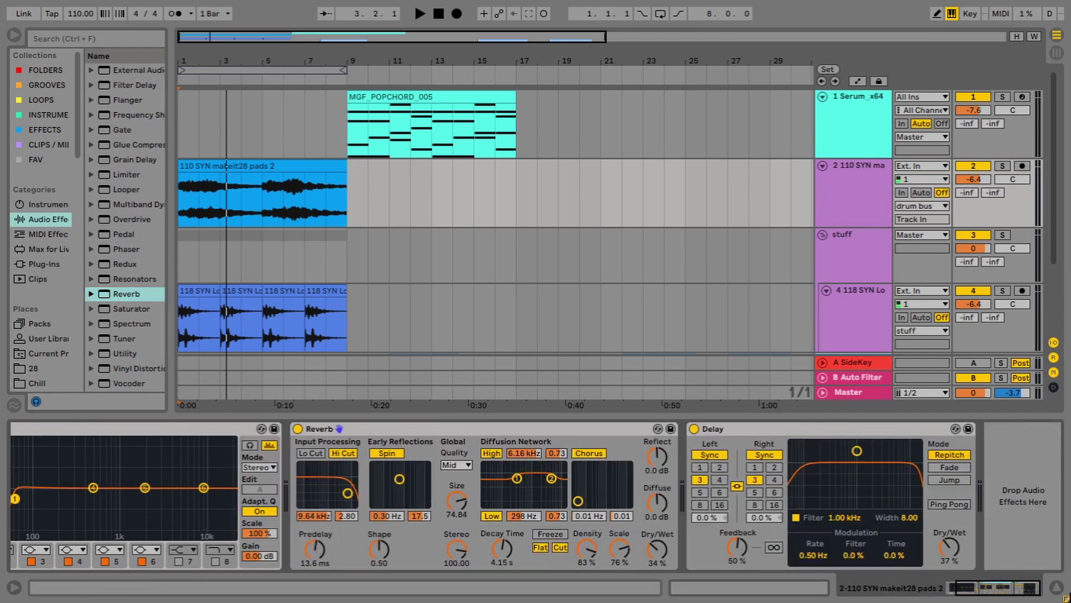
# Step: Add an Auto Filter set to the OSR circuit with resonance raised to 49%
pyautogui.scroll(6, 107, 102)
pyautogui.scroll(2, 119, 79)
pyautogui.moveTo(111, 100); pyautogui.dragTo(1003, 486)
pyautogui.click(889, 532)
pyautogui.click(888, 556)
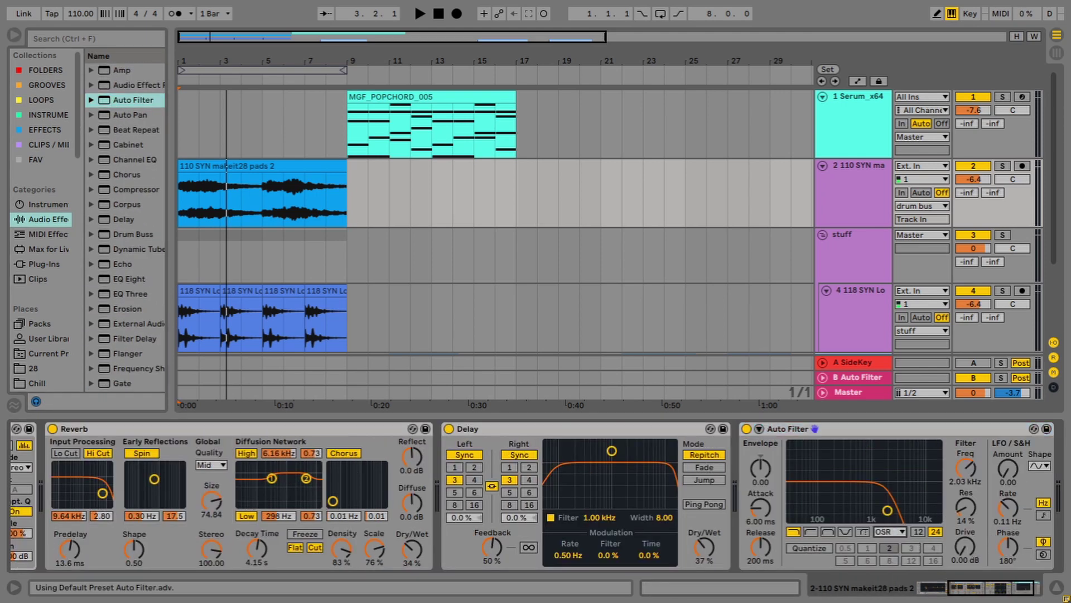
pyautogui.moveTo(887, 510); pyautogui.dragTo(887, 489)
# Step: Draw a rising Auto Filter frequency automation ramp over the opening bars
pyautogui.rightClick(964, 469)
pyautogui.click(863, 477)
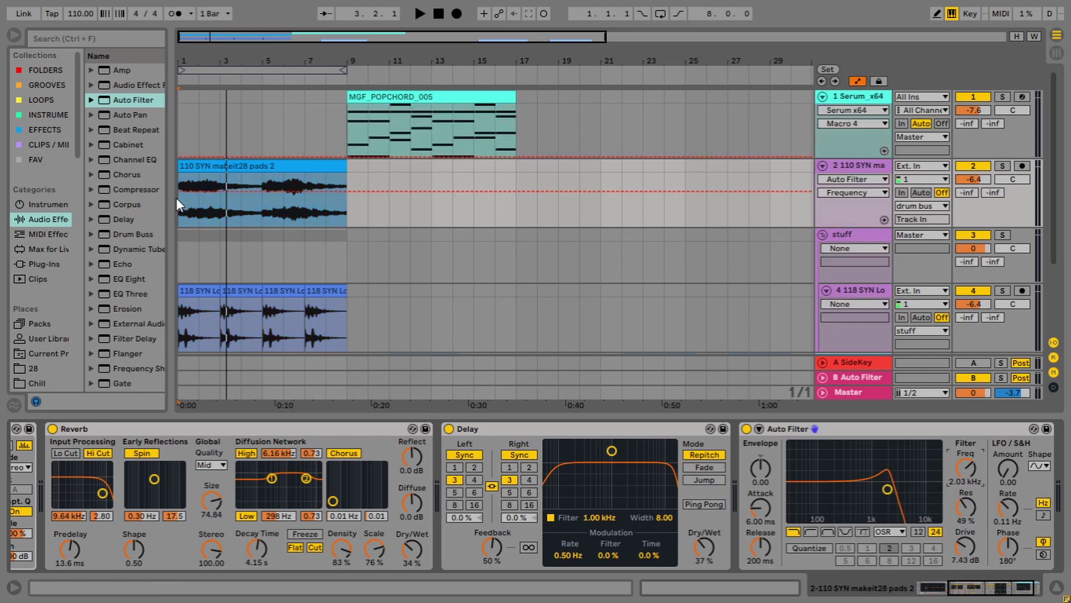
pyautogui.moveTo(187, 194); pyautogui.dragTo(241, 193)
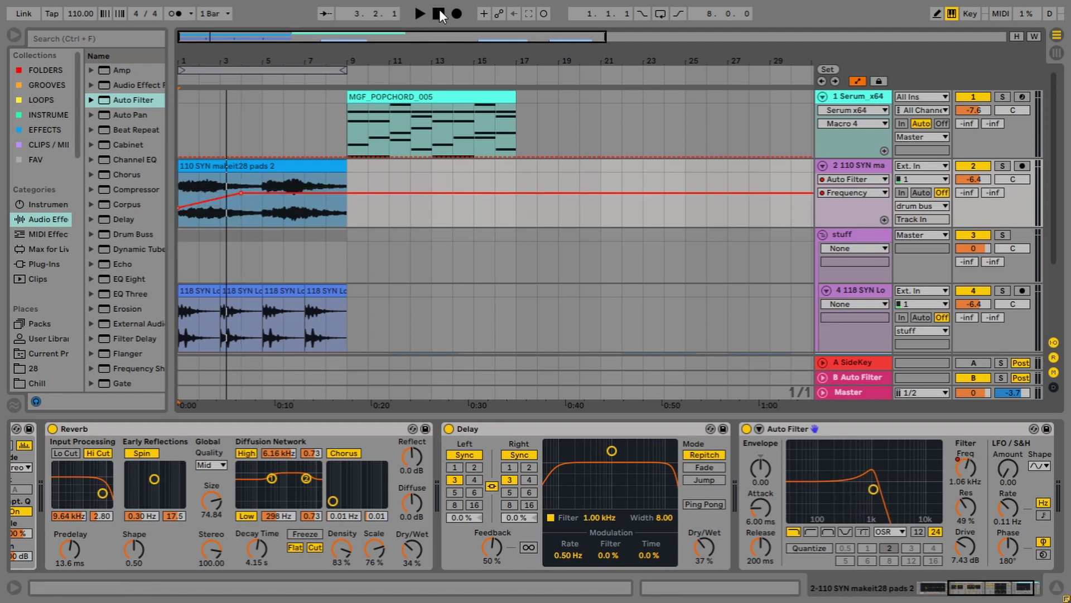
# Step: Rewind to the start and switch the pads track output from drum bus to Master
pyautogui.click(439, 14)
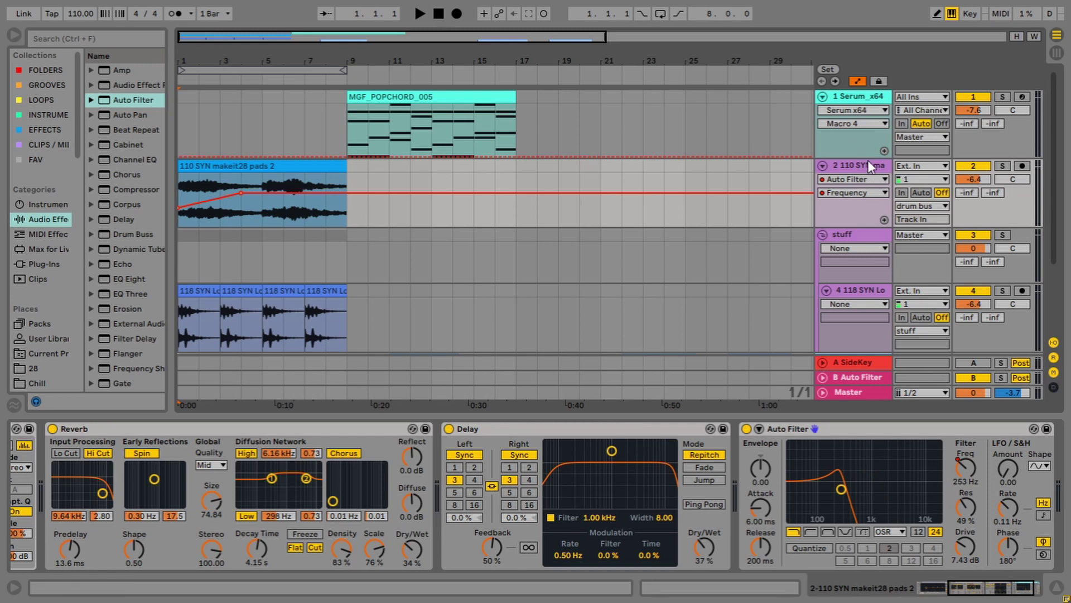
pyautogui.click(927, 203)
pyautogui.click(927, 244)
# Step: Freeze the 110 SYN pads track from its track context menu
pyautogui.rightClick(854, 164)
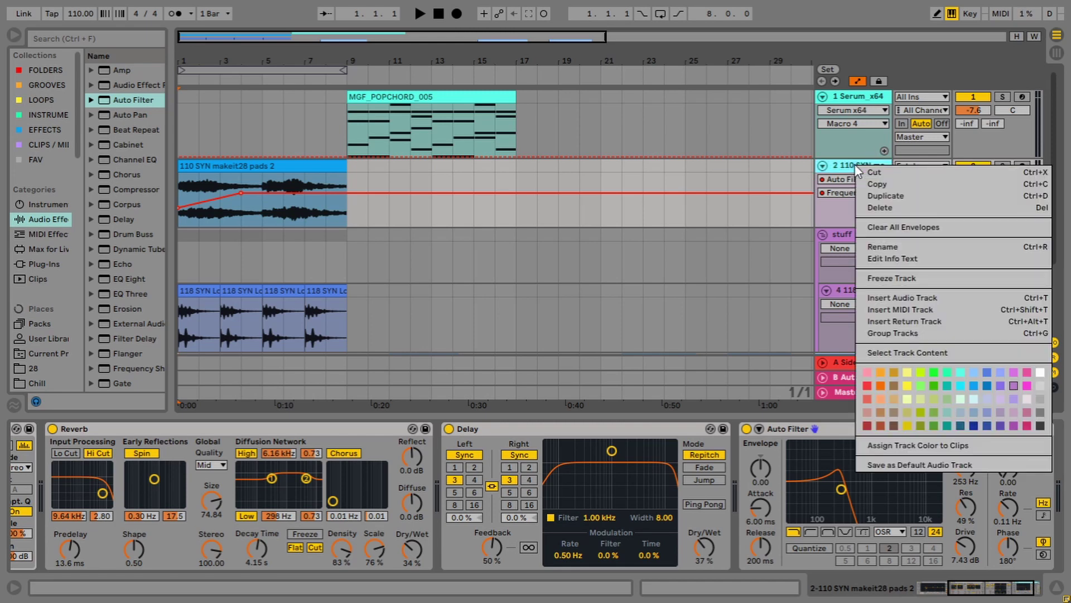
pyautogui.click(896, 279)
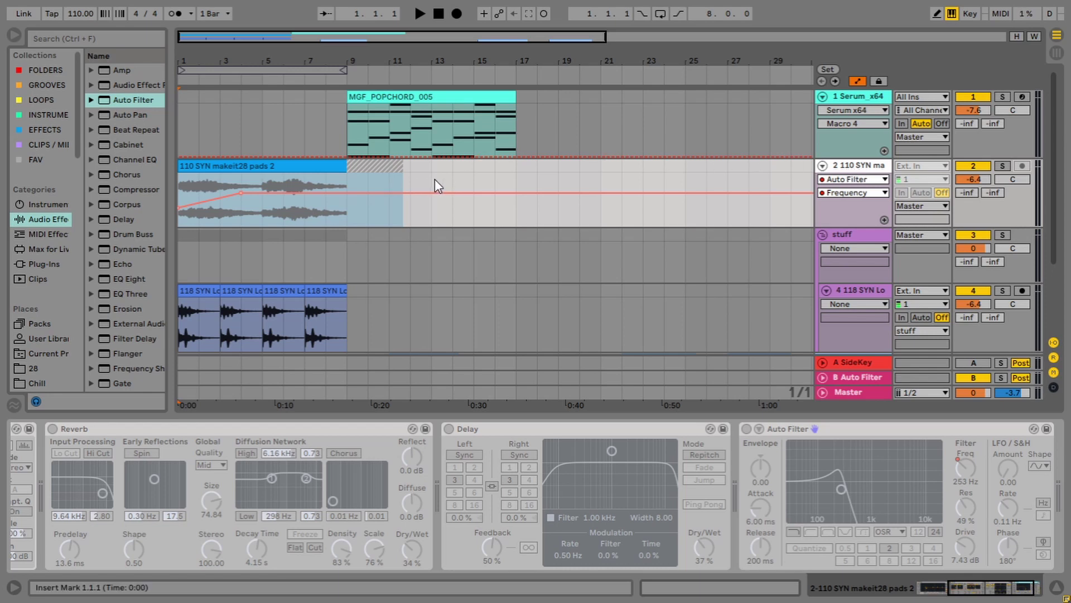
# Step: Hide automation, select bars 1–13 of frozen pads audio, and paste it onto drum bus at bar 34
pyautogui.click(858, 81)
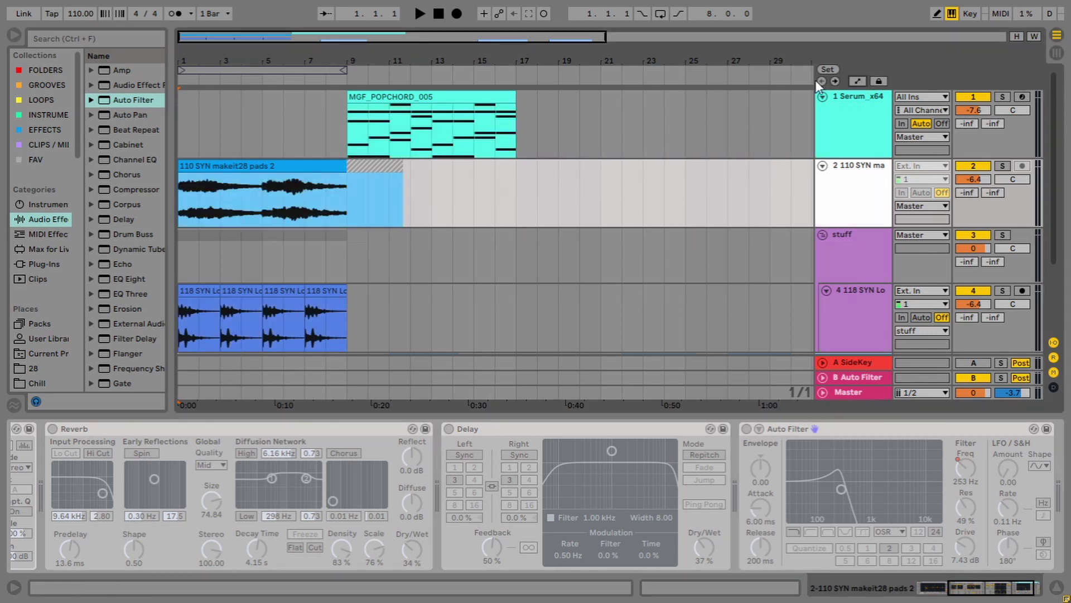
pyautogui.moveTo(431, 180); pyautogui.dragTo(168, 176)
pyautogui.scroll(-3, 647, 212)
pyautogui.moveTo(763, 51); pyautogui.dragTo(502, 49)
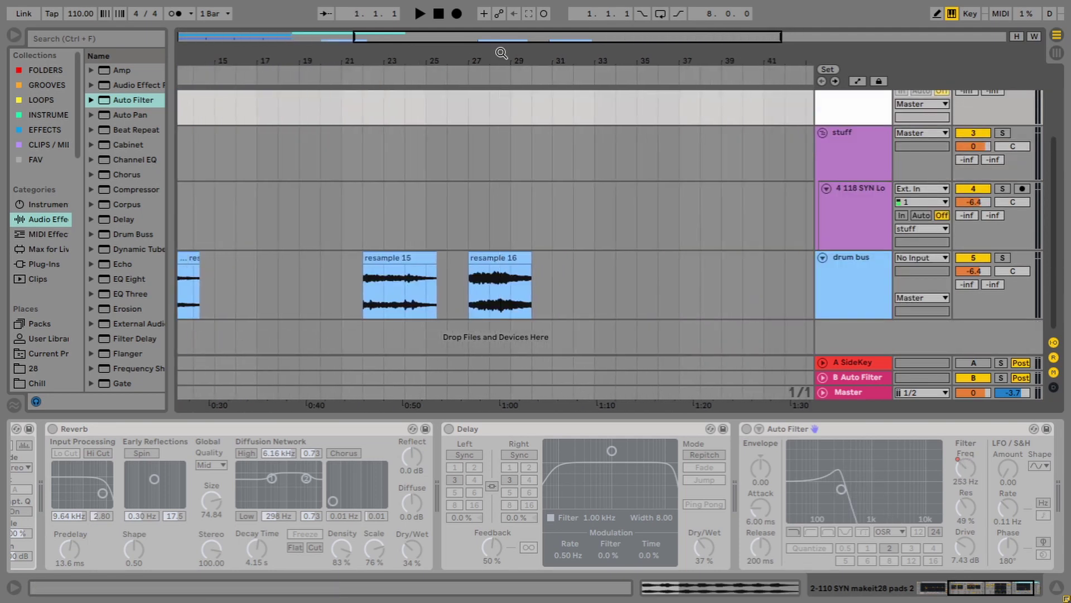
pyautogui.click(620, 274)
pyautogui.hotkey('ctrl', 'v')
# Step: Unwarp the pasted clip, lower its gain to -2.22 dB, and audition it soloed
pyautogui.doubleClick(714, 262)
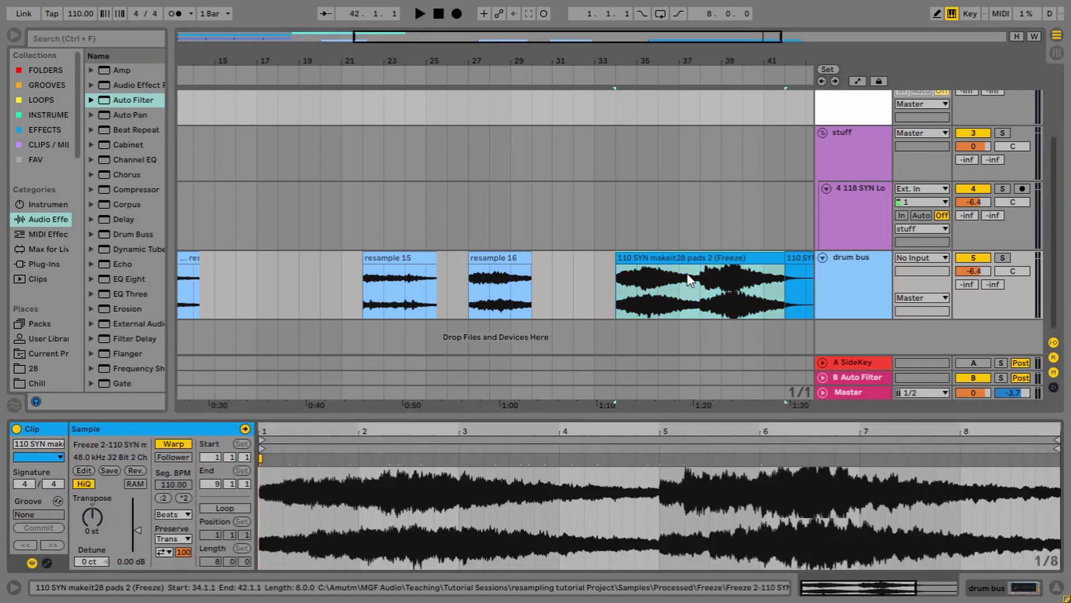
pyautogui.click(174, 444)
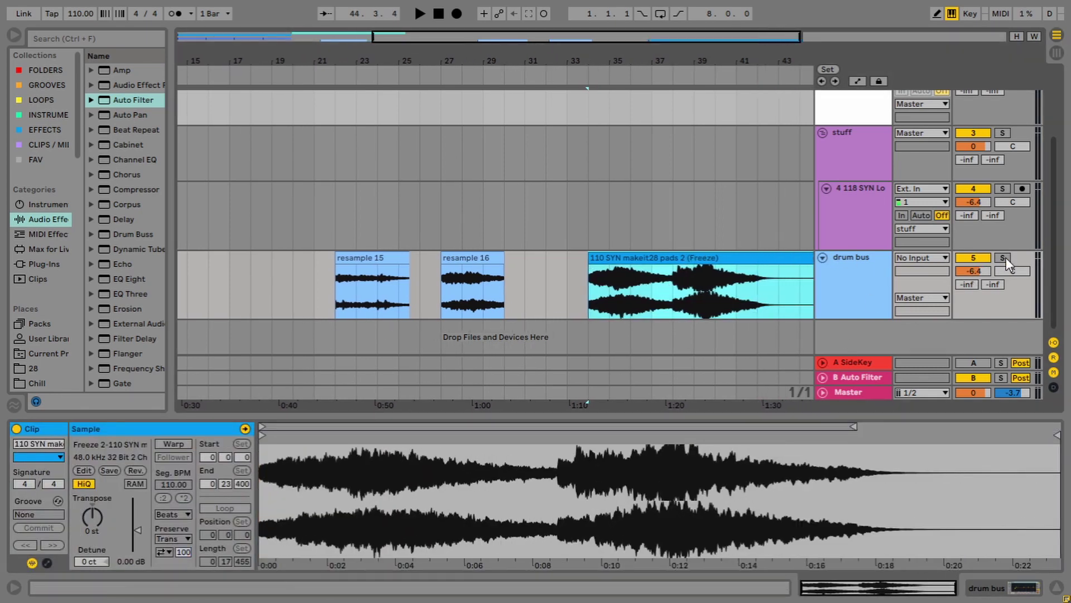
pyautogui.click(1003, 257)
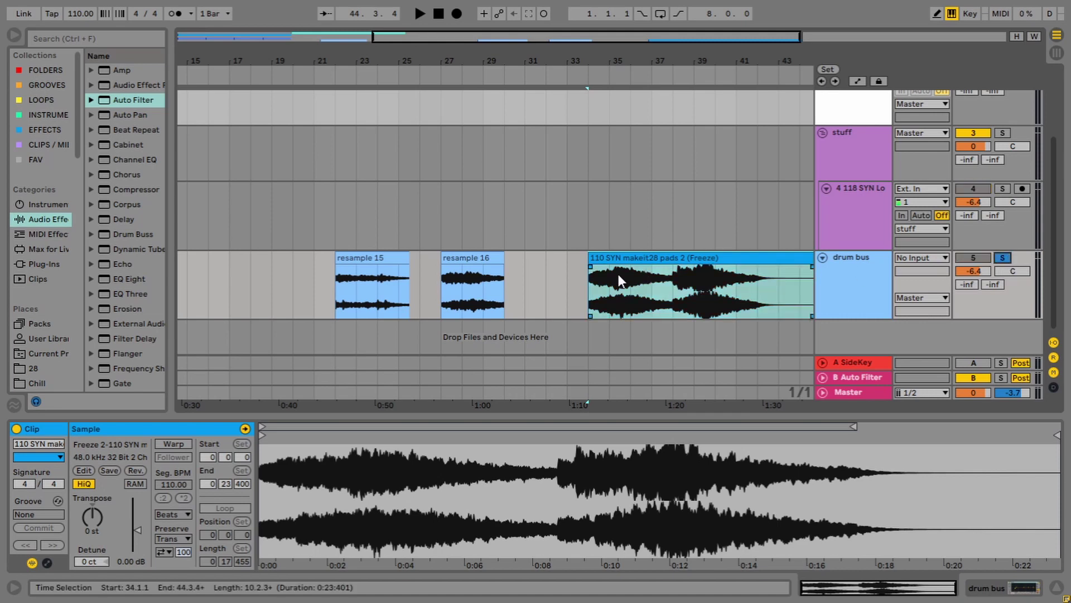
pyautogui.moveTo(132, 519); pyautogui.dragTo(134, 536)
pyautogui.press('space')
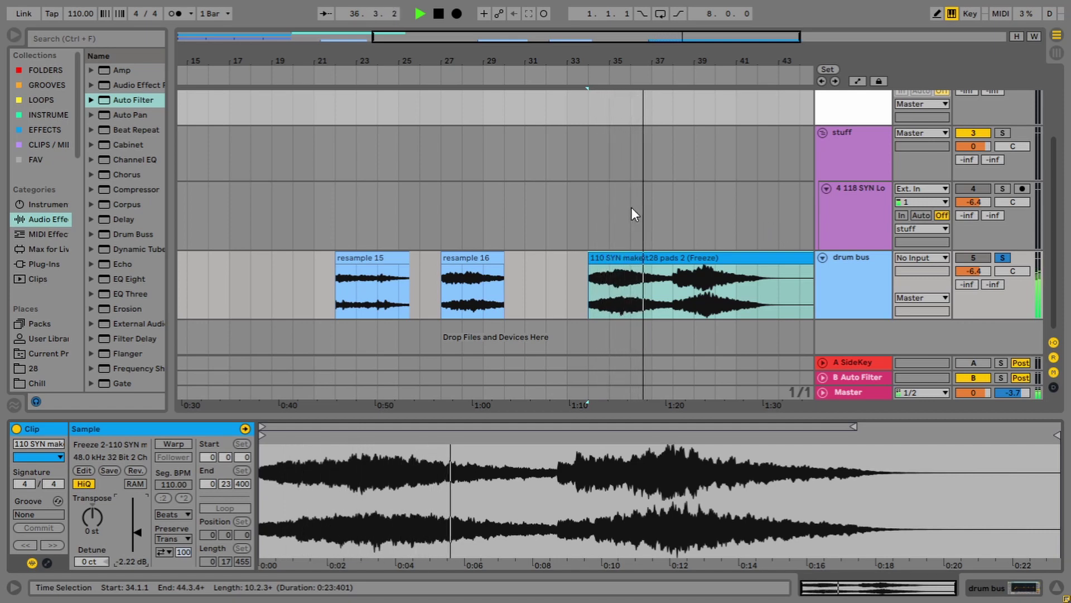
pyautogui.press('space')
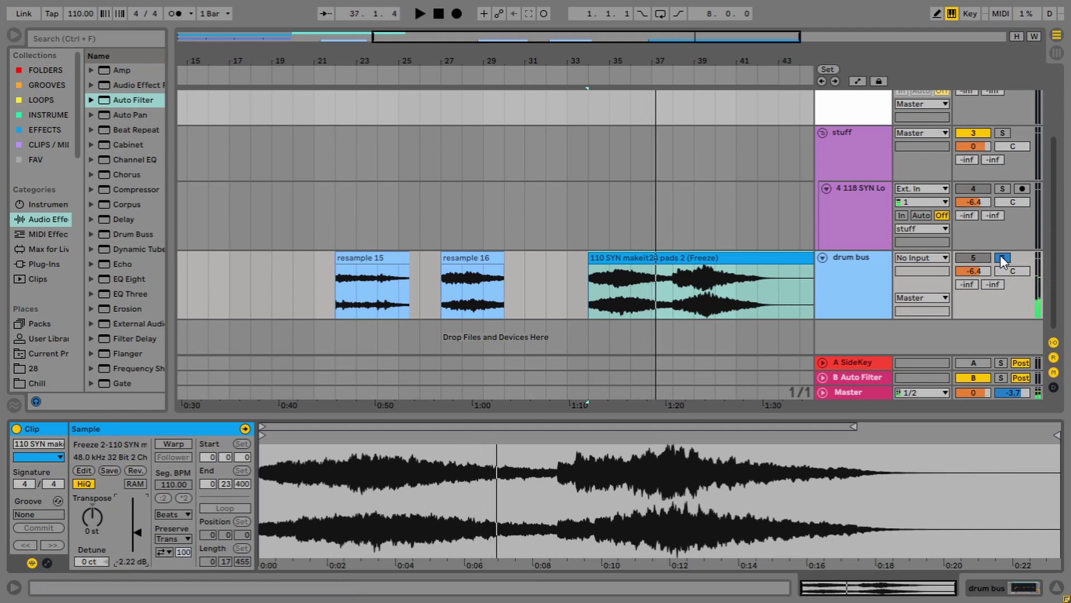
pyautogui.scroll(5, 860, 266)
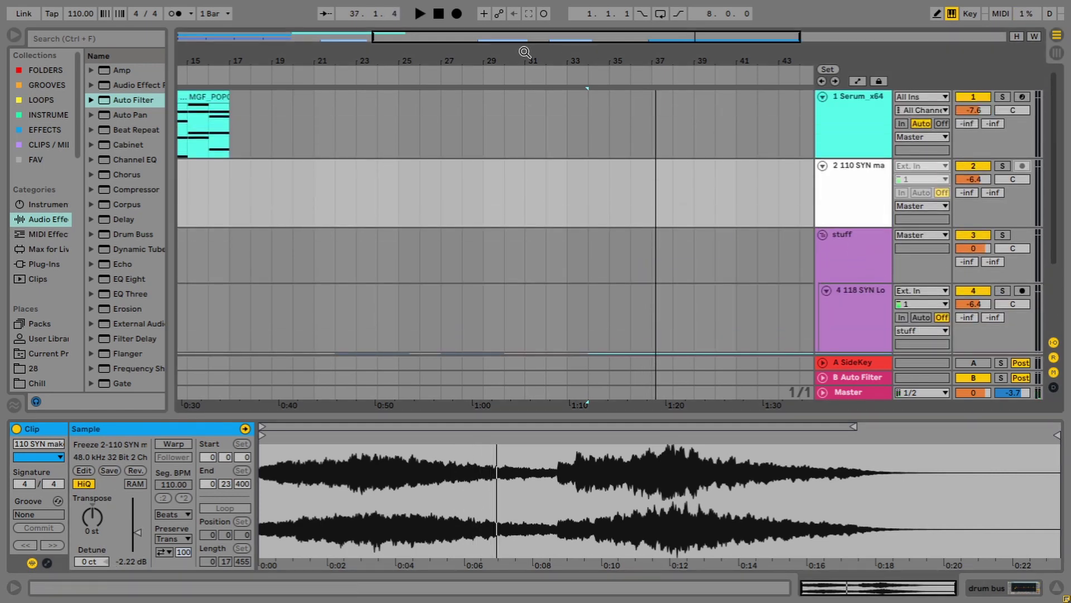
# Step: Scroll back to bars 1–33 and unfreeze the 110 SYN pads track
pyautogui.moveTo(522, 57); pyautogui.dragTo(761, 68)
pyautogui.rightClick(865, 184)
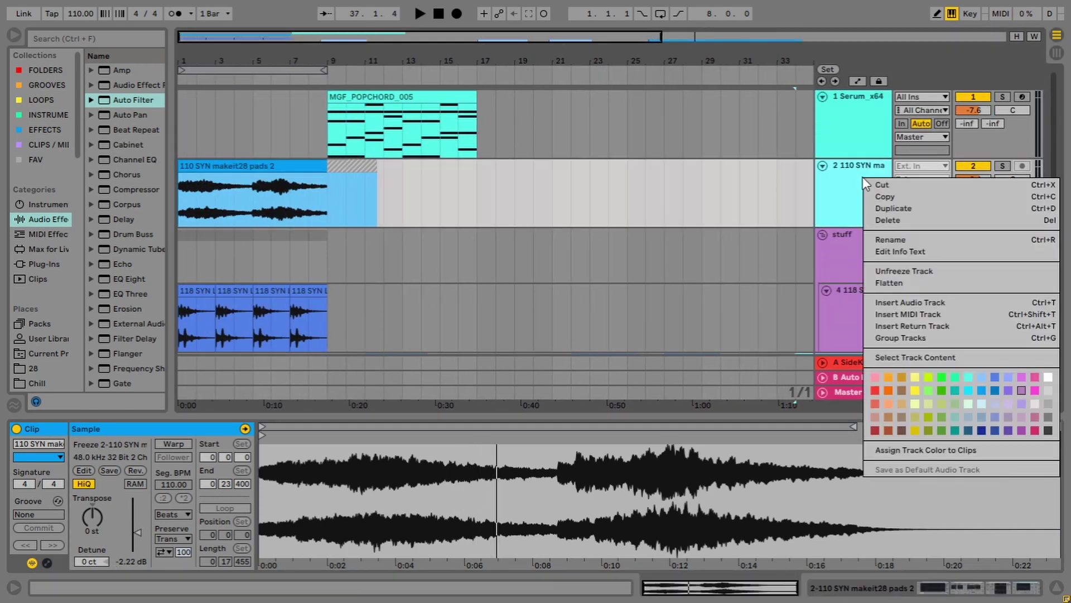
pyautogui.click(918, 270)
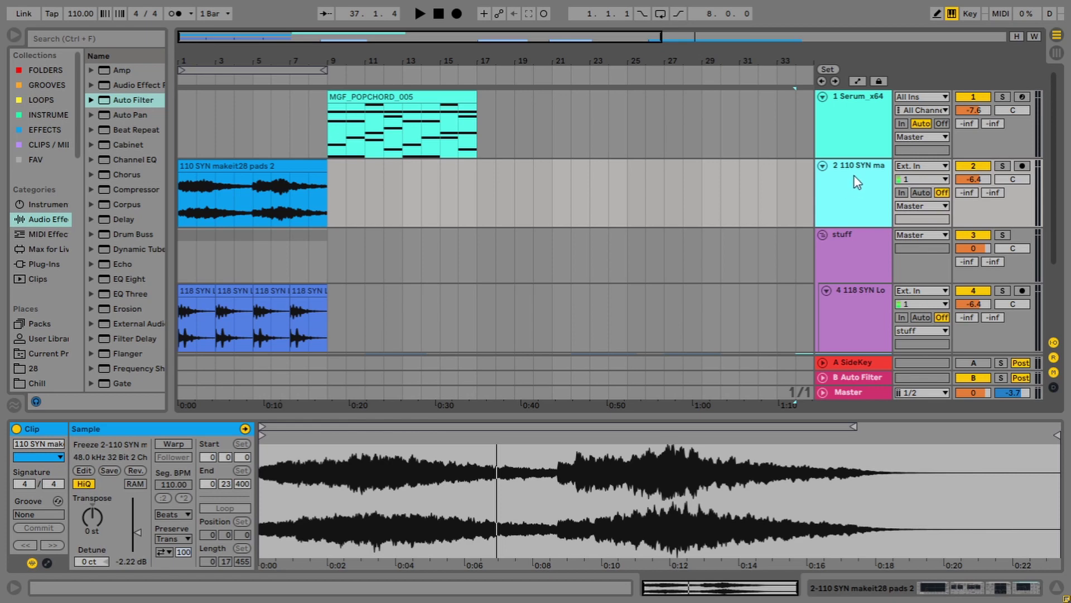
# Step: Solo the pads track, select its clip, and open Export Audio/Video with Ctrl+Shift+R
pyautogui.scroll(-3, 854, 168)
pyautogui.scroll(3, 837, 168)
pyautogui.click(1002, 168)
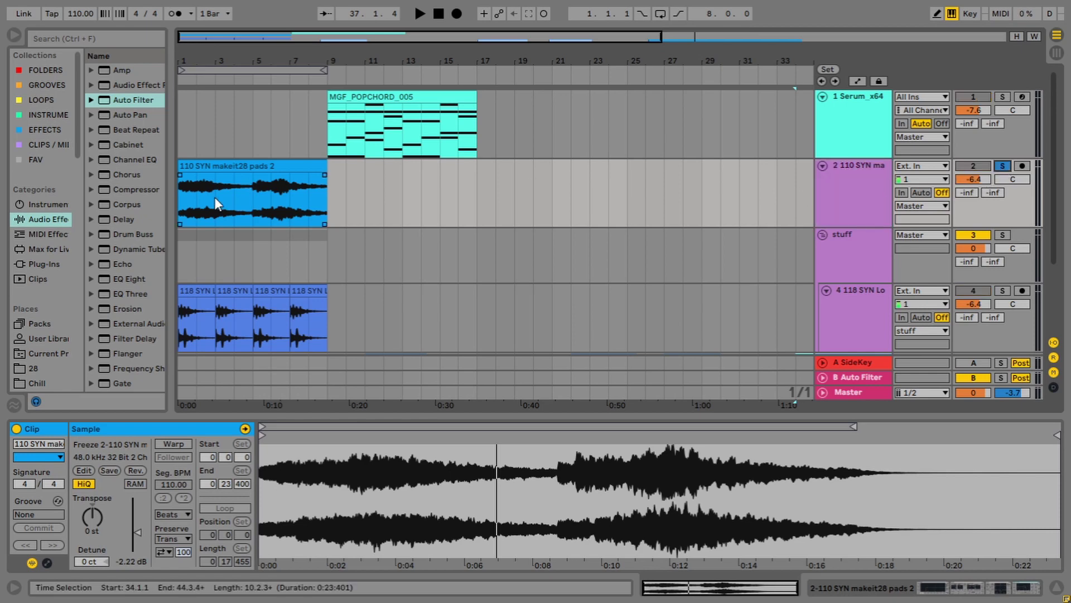
pyautogui.click(273, 167)
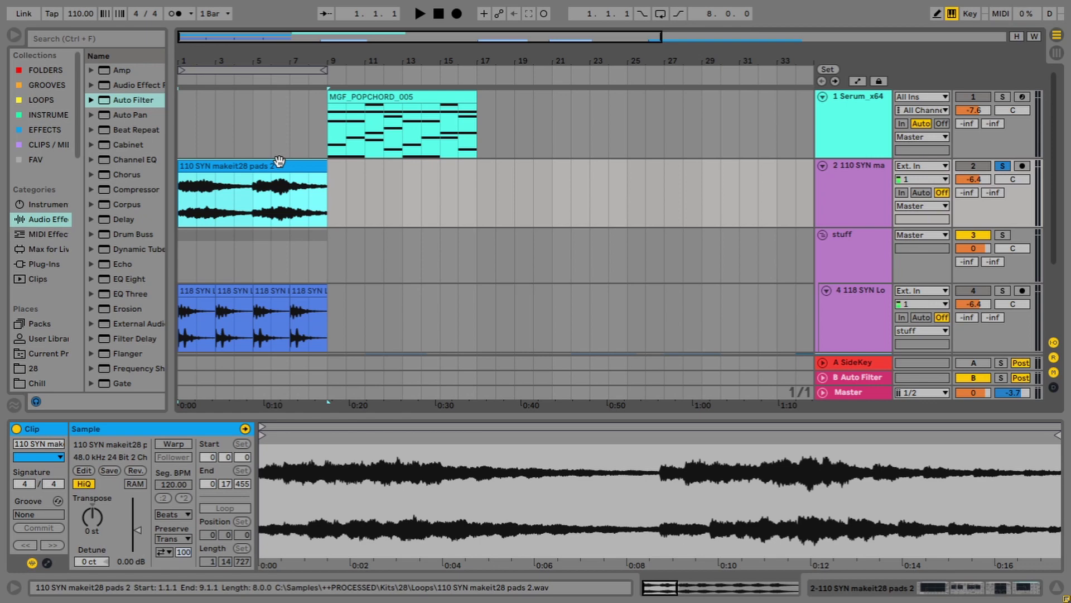
pyautogui.hotkey('ctrl', 'shift', 'r')
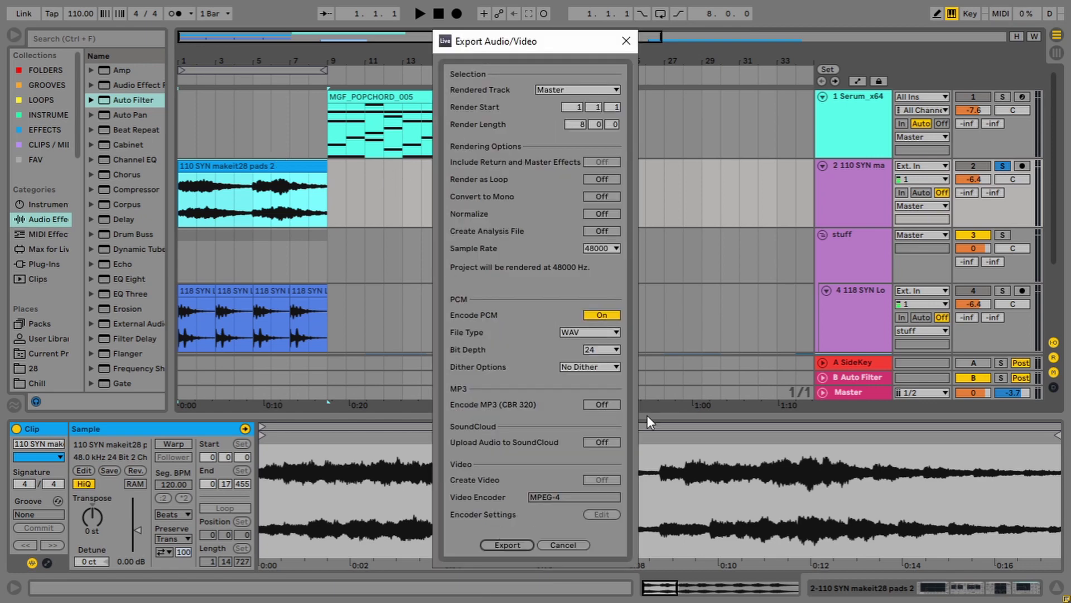
# Step: Start the export and enter 'my audio' as the Wave file name
pyautogui.click(508, 545)
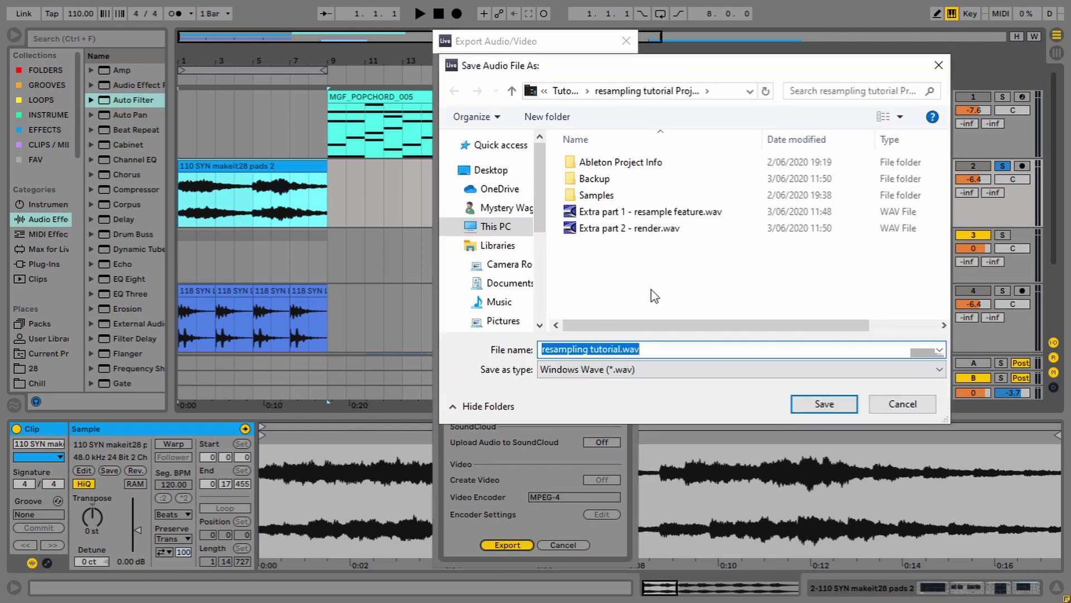
pyautogui.write('my audio')
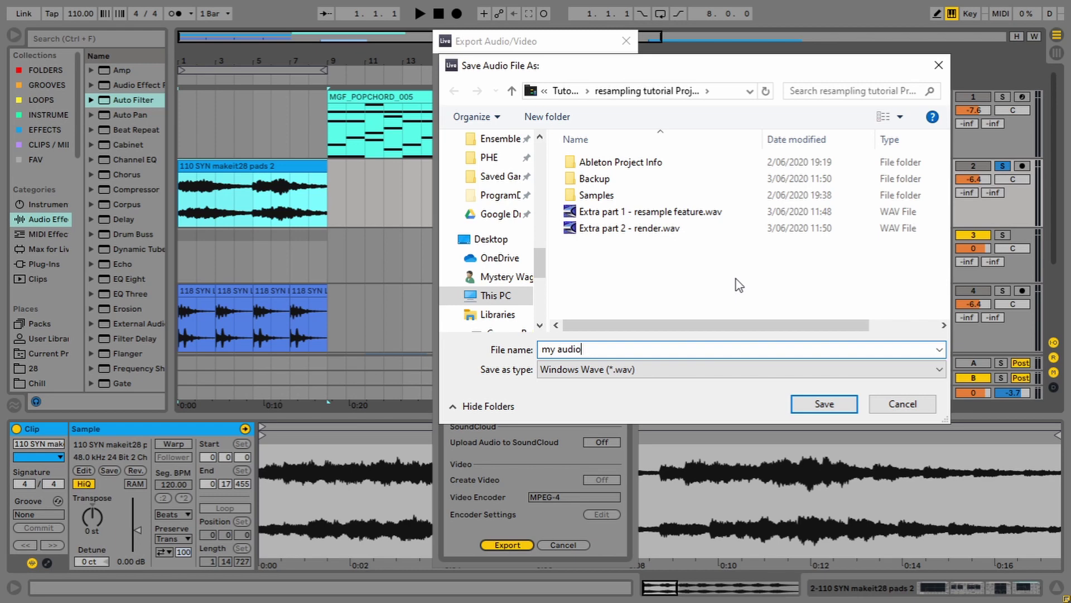
# Step: Close the save and export windows unrendered, unsolo the pads track, and zoom out
pyautogui.click(939, 65)
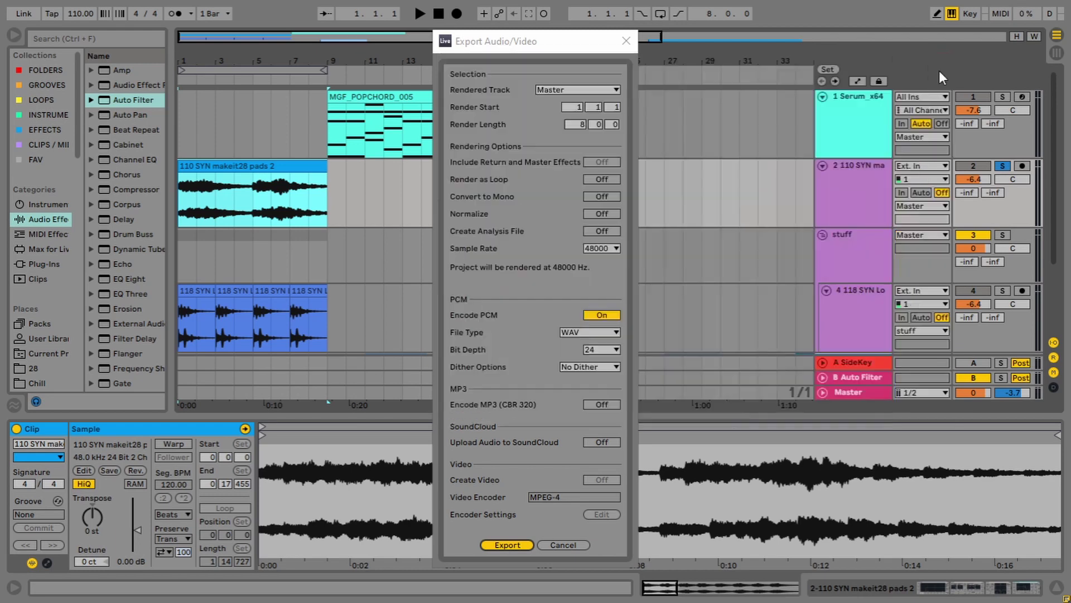
pyautogui.click(627, 42)
pyautogui.click(1007, 165)
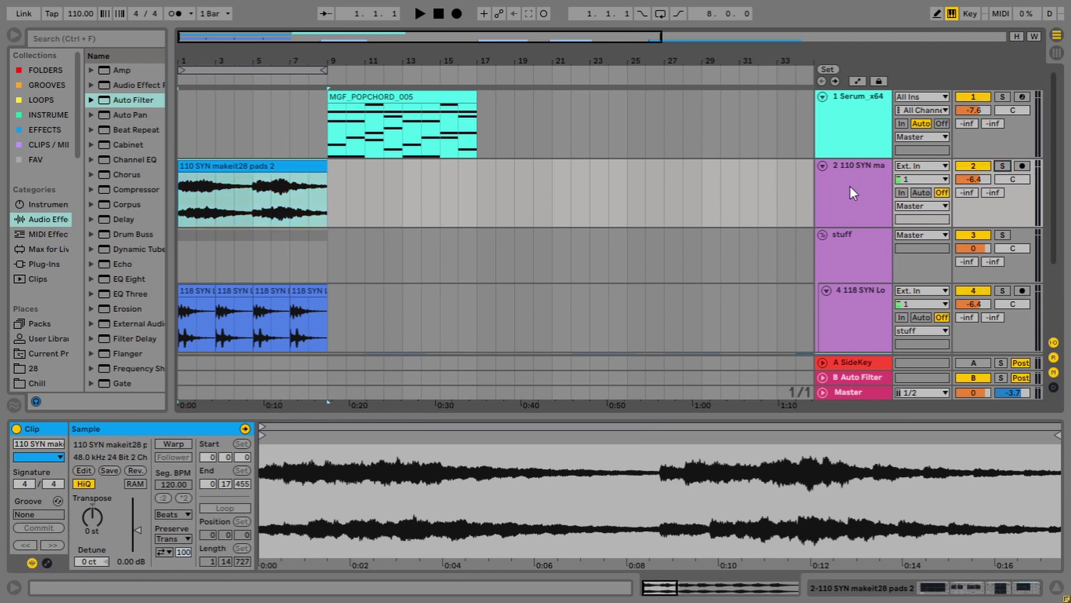
pyautogui.moveTo(282, 55); pyautogui.dragTo(255, 57)
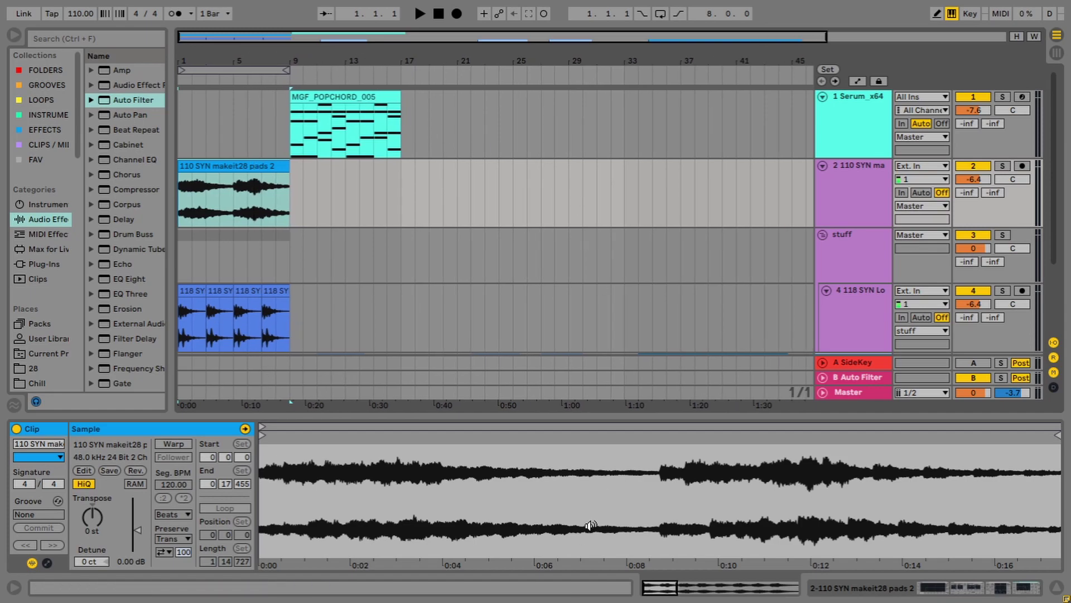